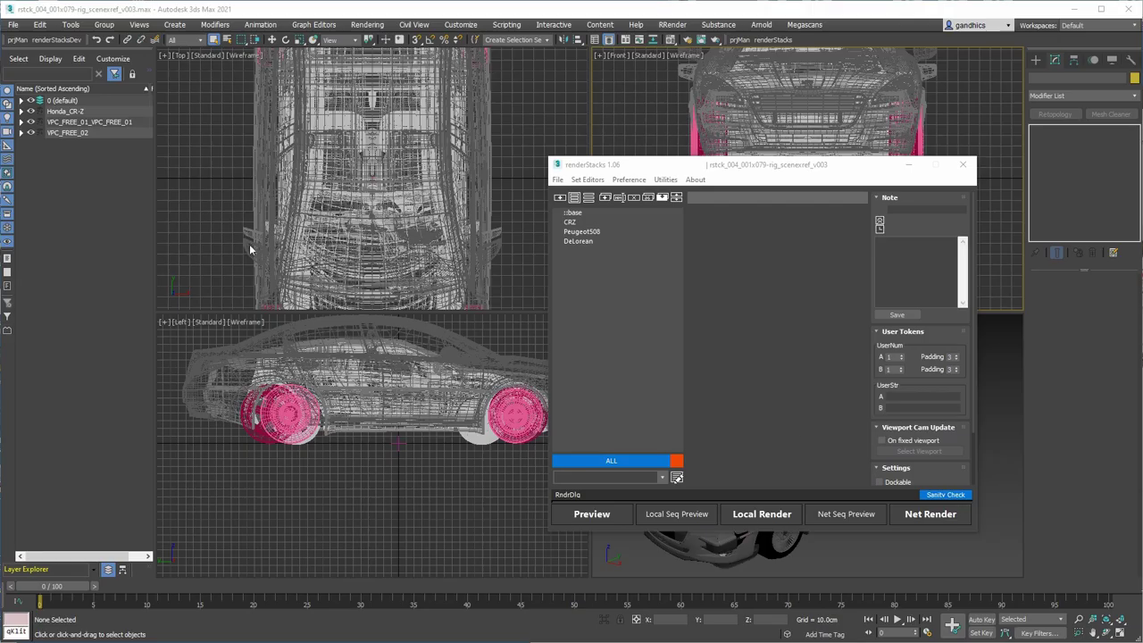
- Review the DeLorean, Peugeot and Honda CR-Z entries in the XRef Scenes dialog, then close it
{"action": "left_click", "coordinate": [13, 24]}
{"action": "mouse_move", "coordinate": [84, 189]}
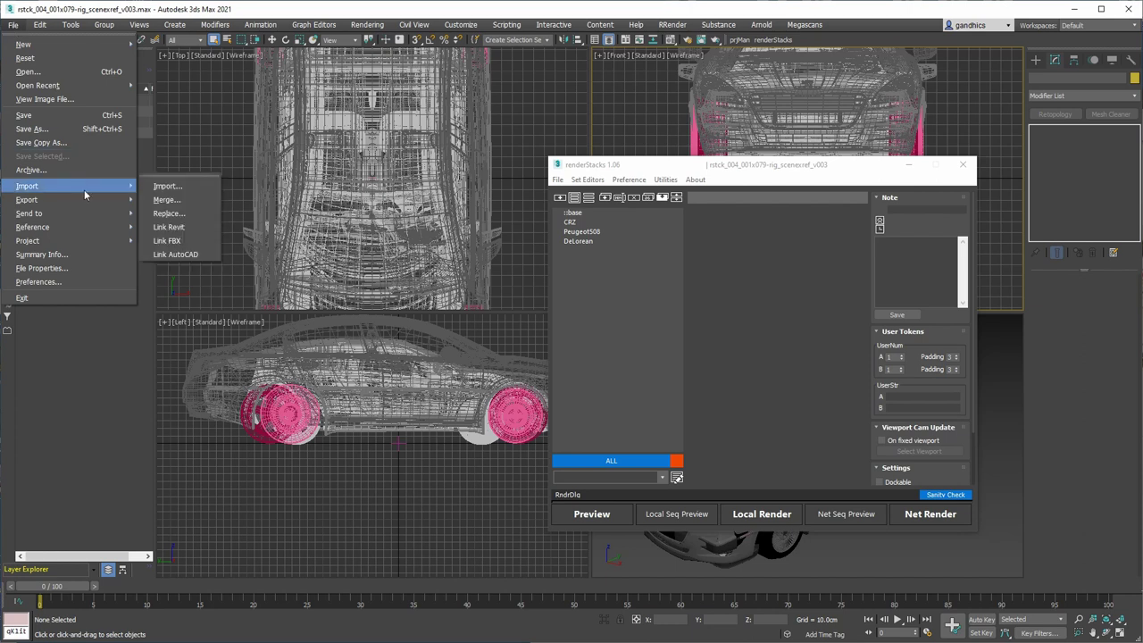
{"action": "mouse_move", "coordinate": [105, 225]}
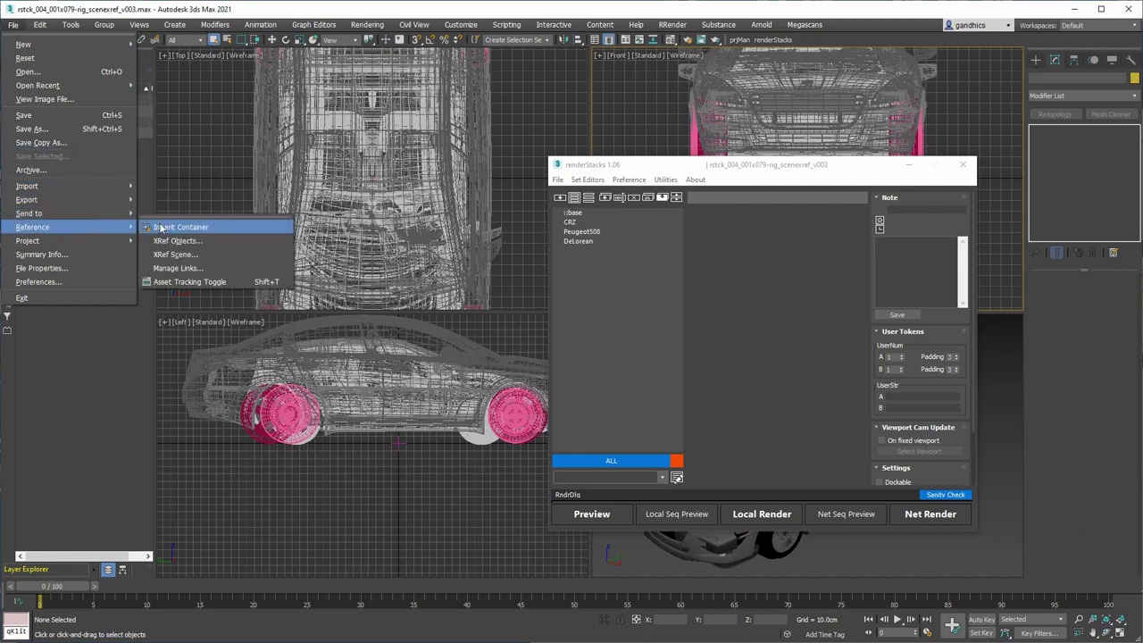
{"action": "left_click", "coordinate": [193, 257]}
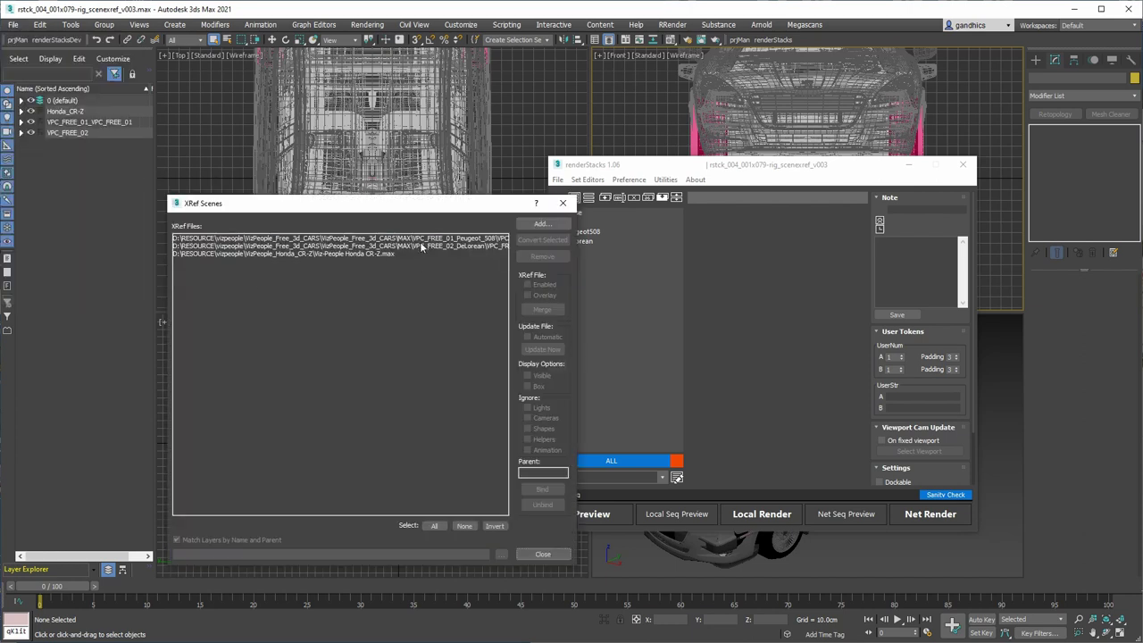
{"action": "left_click", "coordinate": [421, 249]}
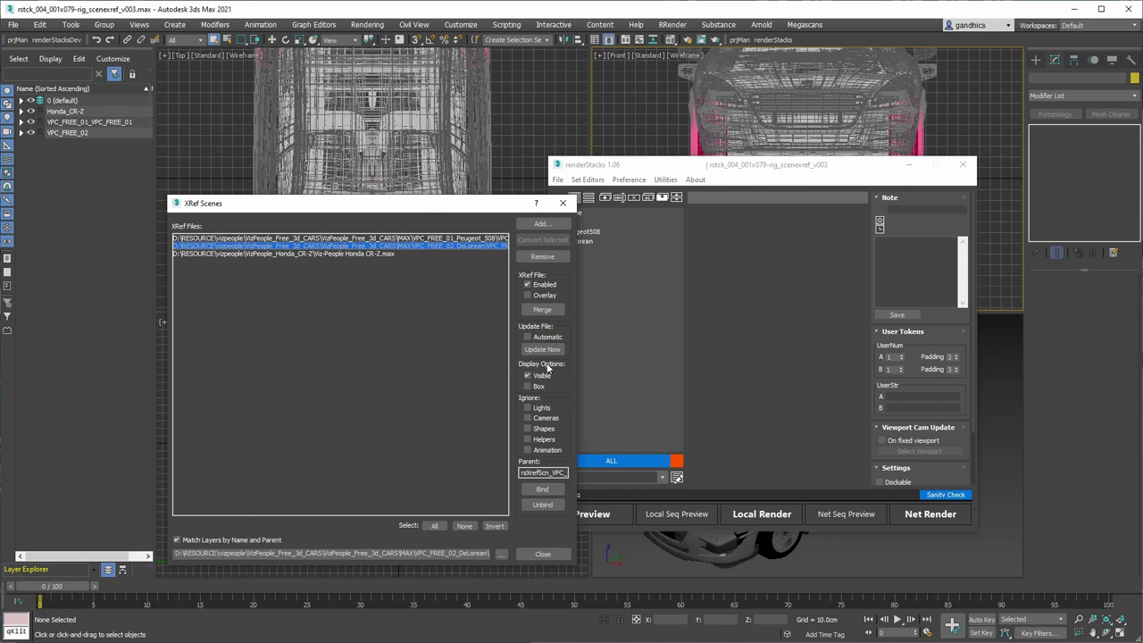
{"action": "left_click", "coordinate": [451, 239]}
{"action": "left_click", "coordinate": [441, 249], "text": "shift"}
{"action": "left_click", "coordinate": [431, 254], "text": "shift"}
- Add an XRefSceneVisible override to the CRZ layer by searching 'xref'
{"action": "left_click", "coordinate": [563, 203]}
{"action": "left_click", "coordinate": [571, 221]}
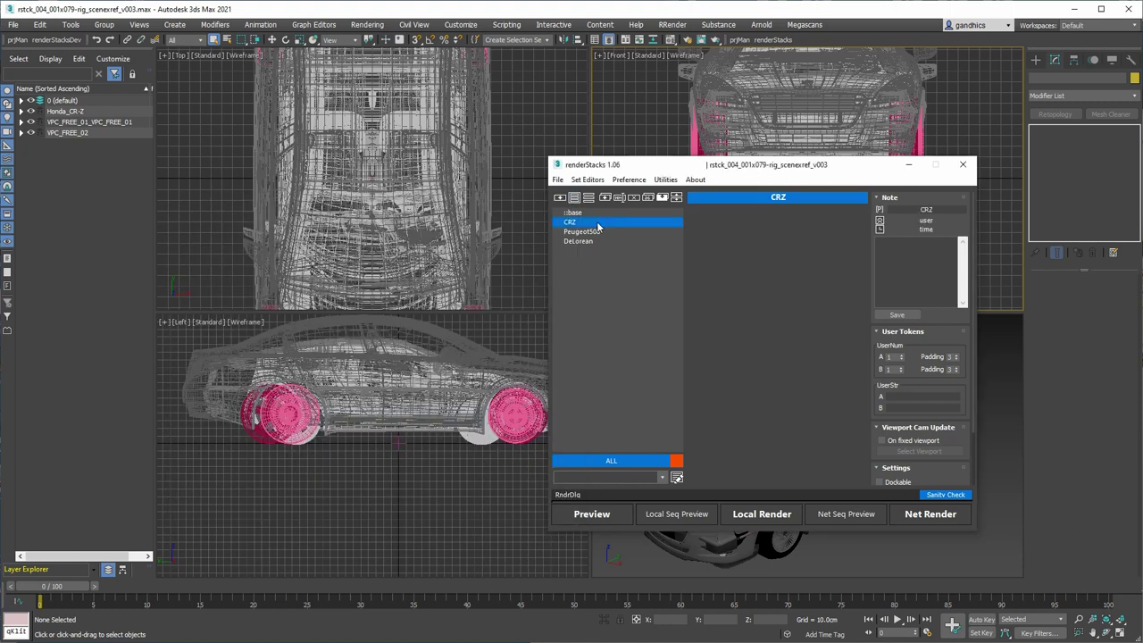
{"action": "key", "text": "Tab"}
{"action": "type", "text": "xre"}
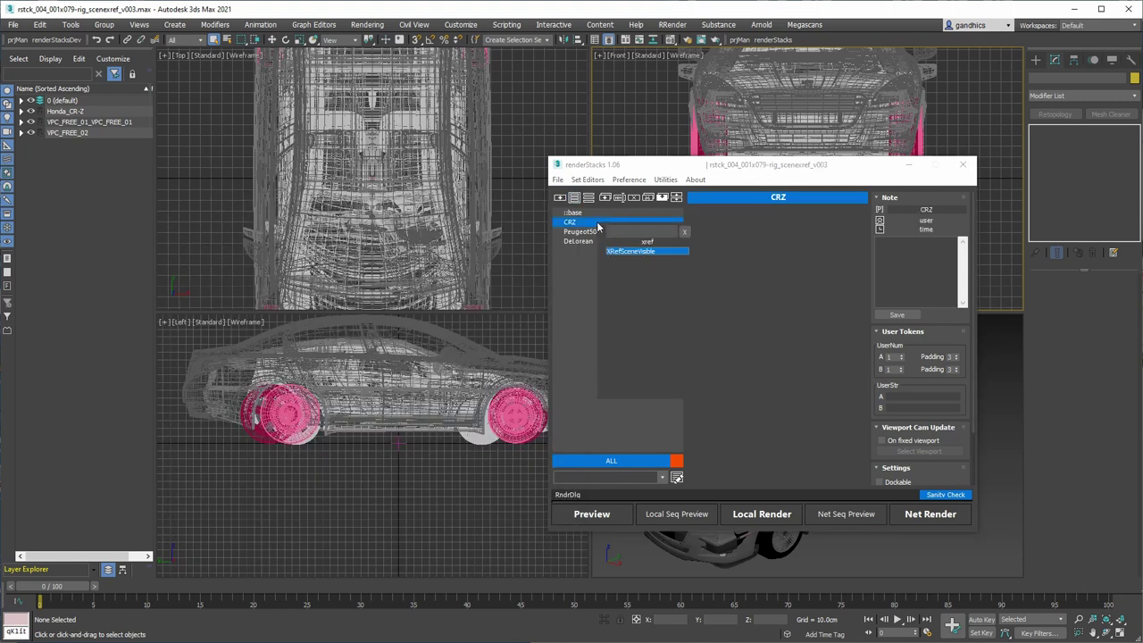
{"action": "type", "text": "f"}
{"action": "key", "text": "Return"}
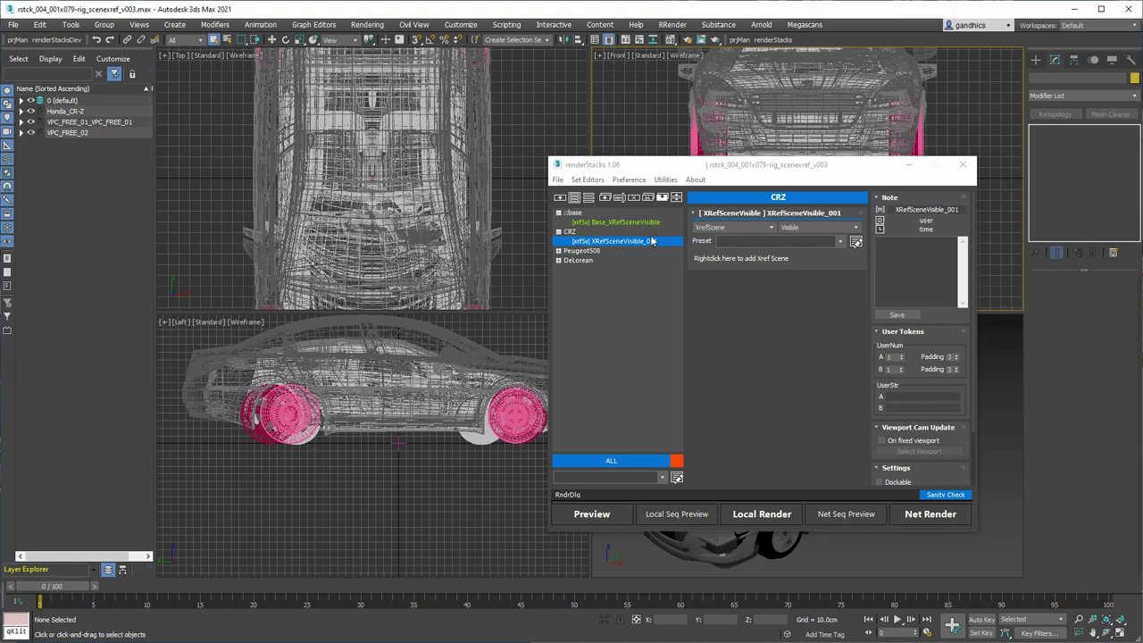
- Add all three XRef car scenes to the override's scene list
{"action": "right_click", "coordinate": [793, 257]}
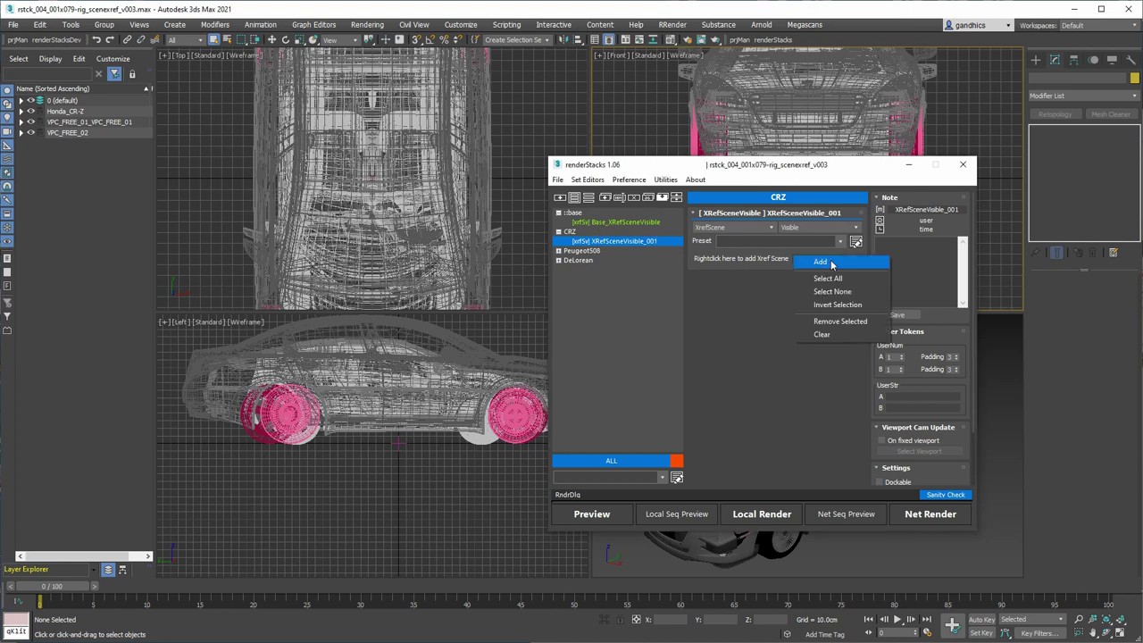
{"action": "left_click", "coordinate": [829, 264]}
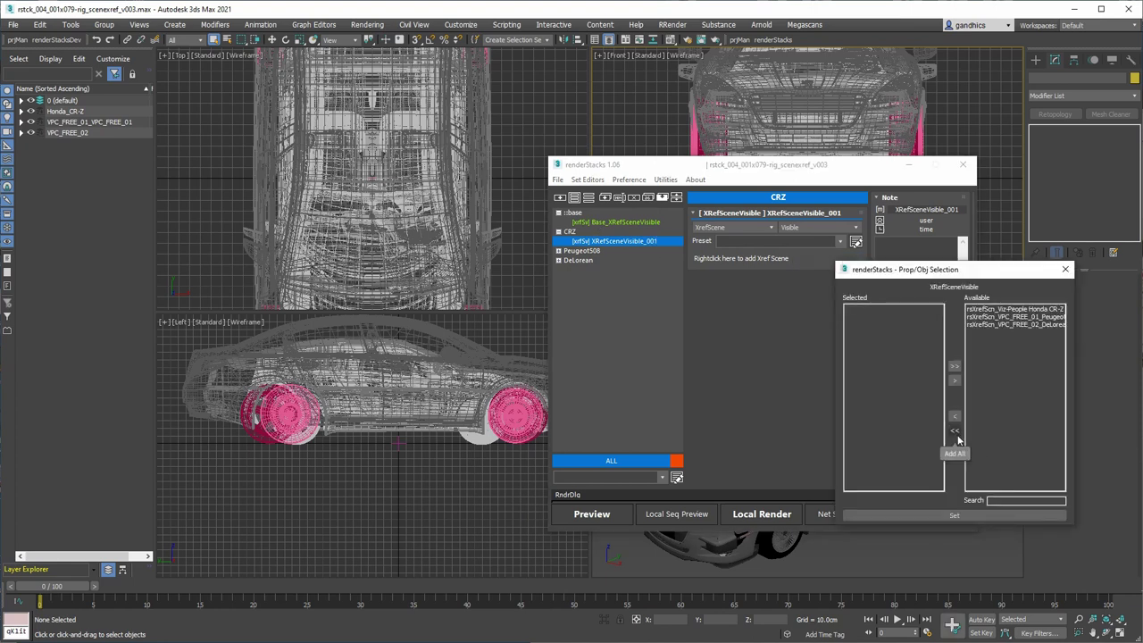
{"action": "left_click", "coordinate": [954, 430]}
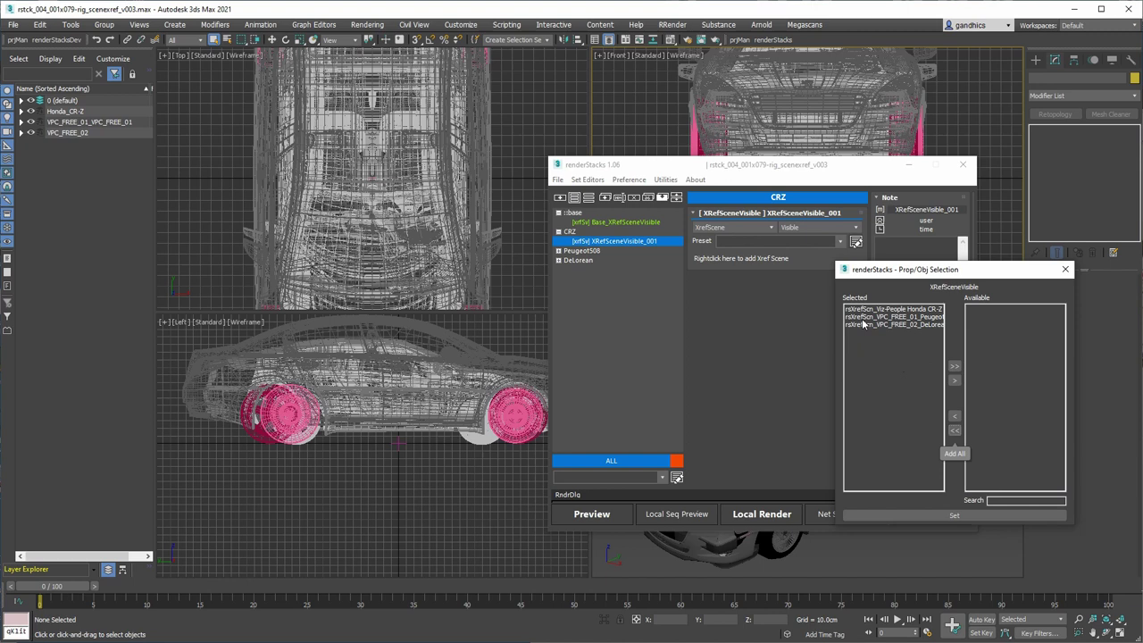
- Apply the three XRef scenes to the CRZ override and hide the Peugeot, Honda and DeLorean cars
{"action": "left_click", "coordinate": [970, 517]}
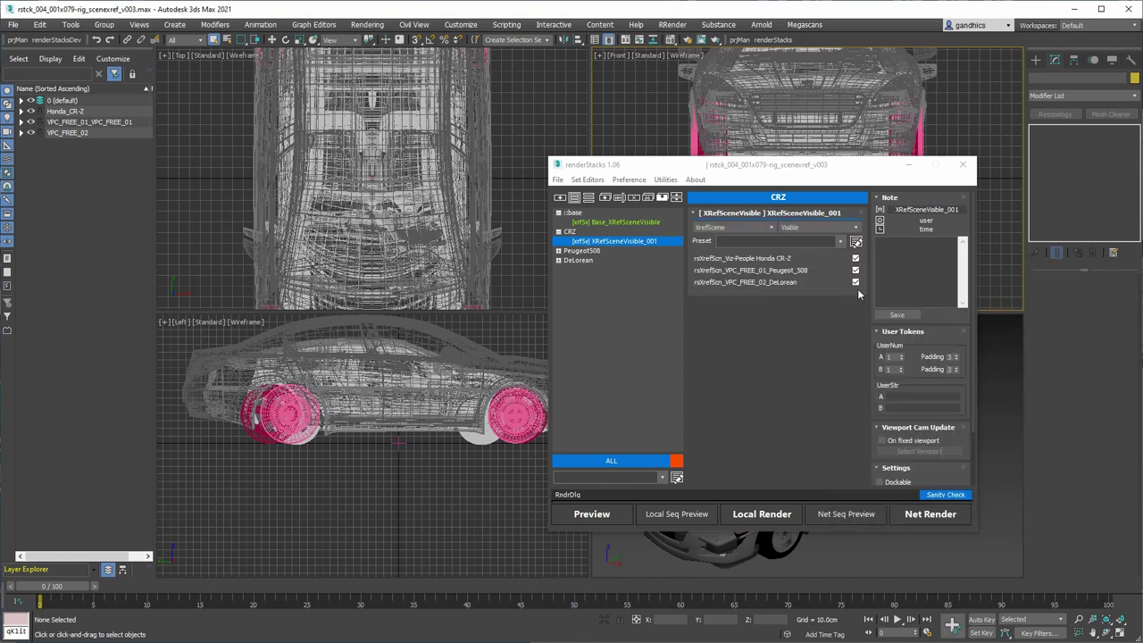
{"action": "left_click_drag", "start_coordinate": [835, 172], "coordinate": [469, 162]}
{"action": "left_click", "coordinate": [489, 259]}
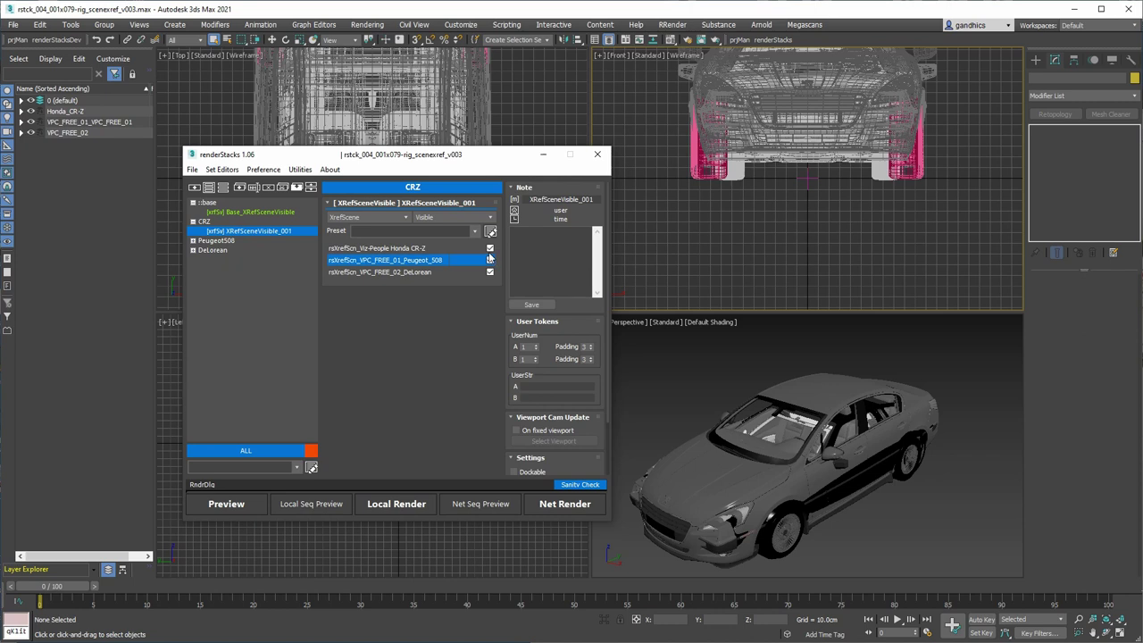
{"action": "left_click", "coordinate": [489, 249]}
{"action": "left_click", "coordinate": [489, 272]}
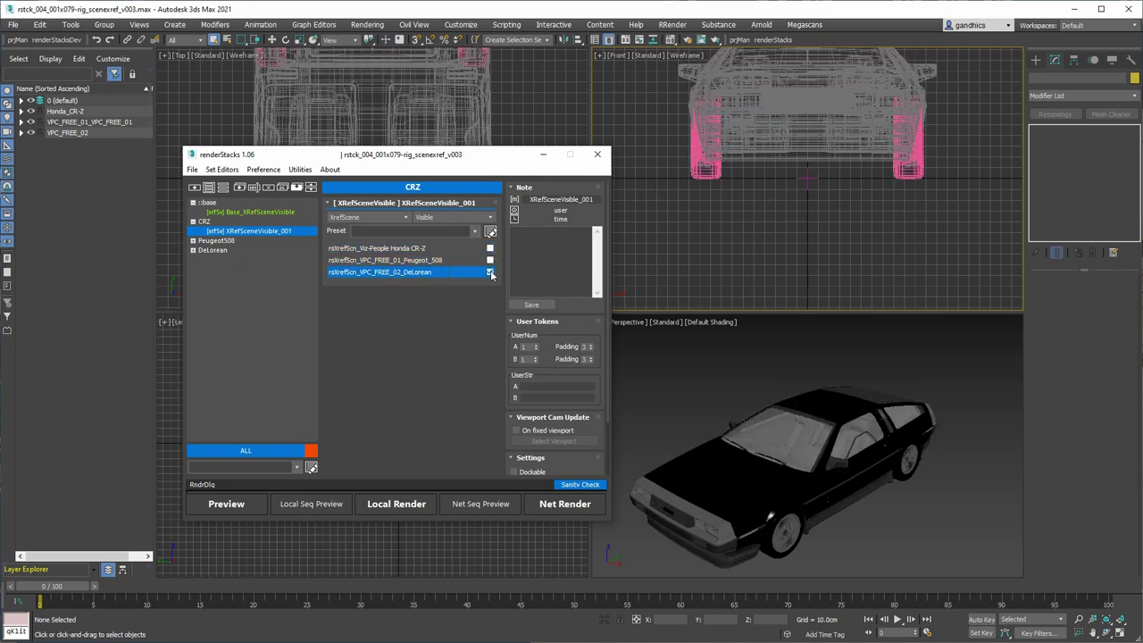
{"action": "left_click", "coordinate": [490, 273]}
{"action": "left_click", "coordinate": [489, 272]}
- Test the Peugeot and DeLorean visibility toggles, finishing with all three cars hidden
{"action": "left_click", "coordinate": [490, 259]}
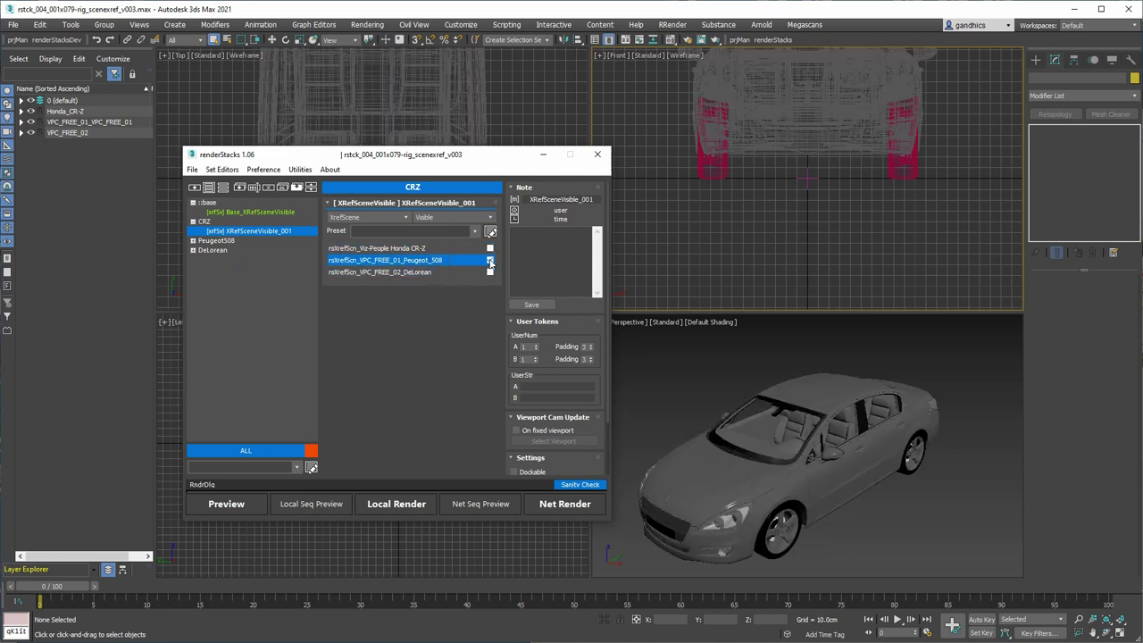
{"action": "left_click", "coordinate": [489, 260]}
{"action": "left_click", "coordinate": [490, 273]}
{"action": "left_click", "coordinate": [489, 272]}
{"action": "left_click", "coordinate": [489, 260]}
{"action": "left_click", "coordinate": [489, 260]}
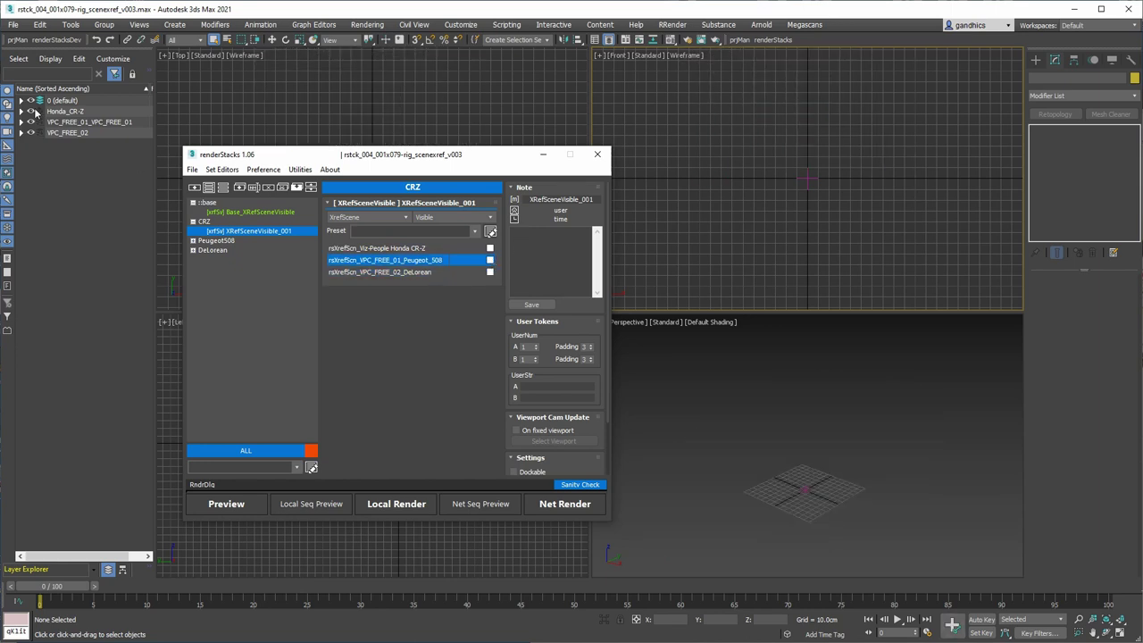
{"action": "left_click_drag", "start_coordinate": [352, 159], "coordinate": [456, 129]}
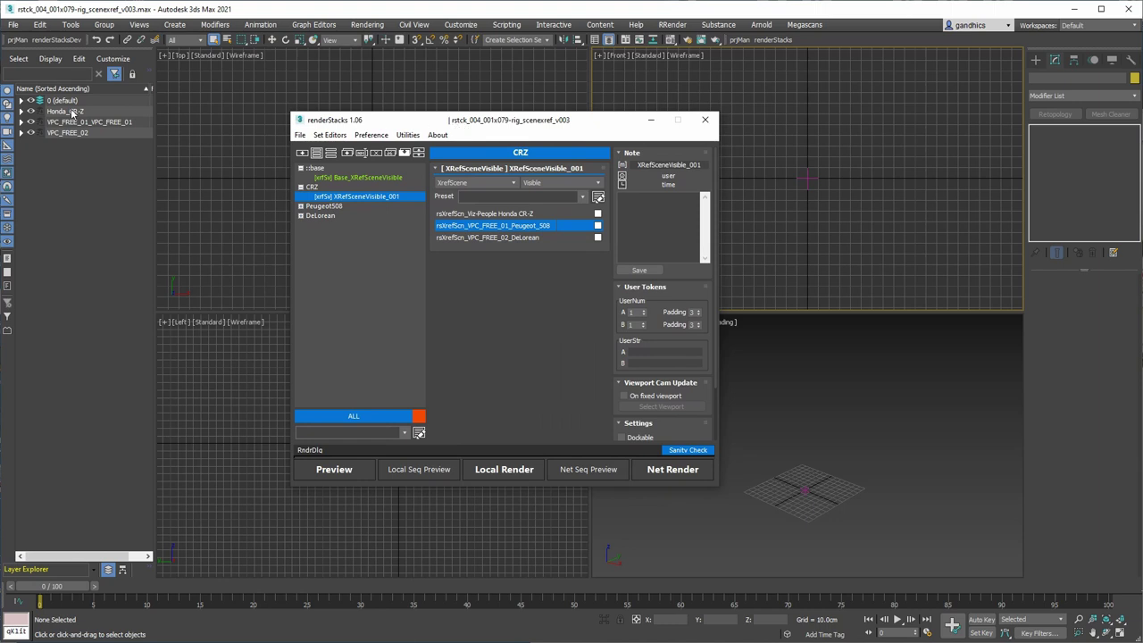
- Expand the 0 (default) layer in Scene Explorer to list the three rsXrefScn objects
{"action": "left_click", "coordinate": [21, 100]}
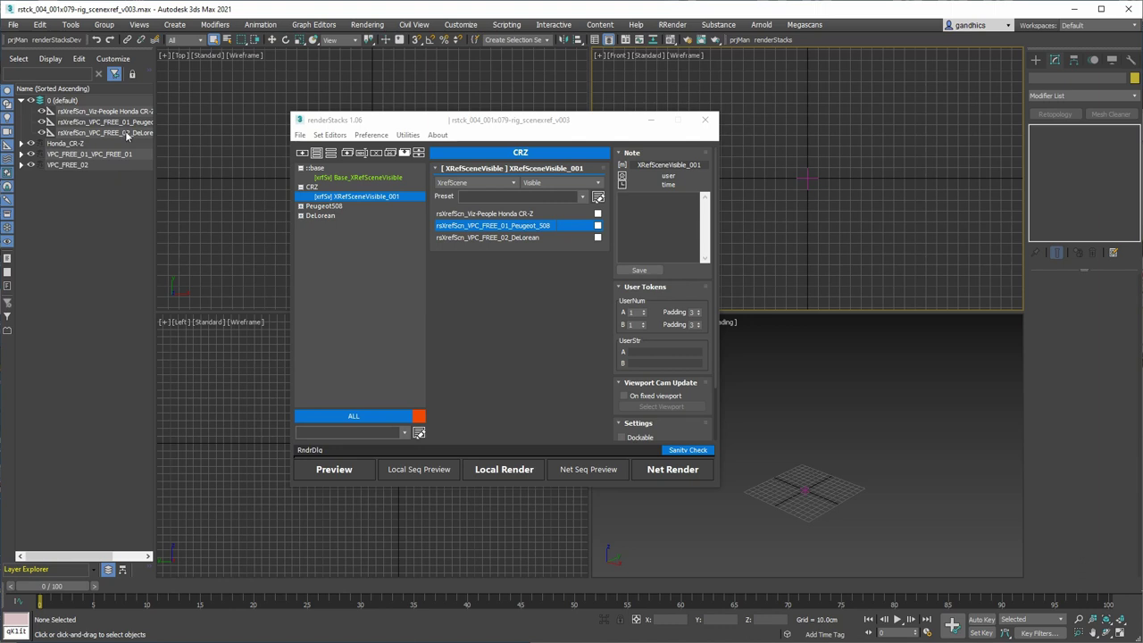
- Reopen XRef Scenes and inspect the Peugeot, DeLorean and Honda CR-Z entries
{"action": "left_click", "coordinate": [14, 25]}
{"action": "mouse_move", "coordinate": [51, 227]}
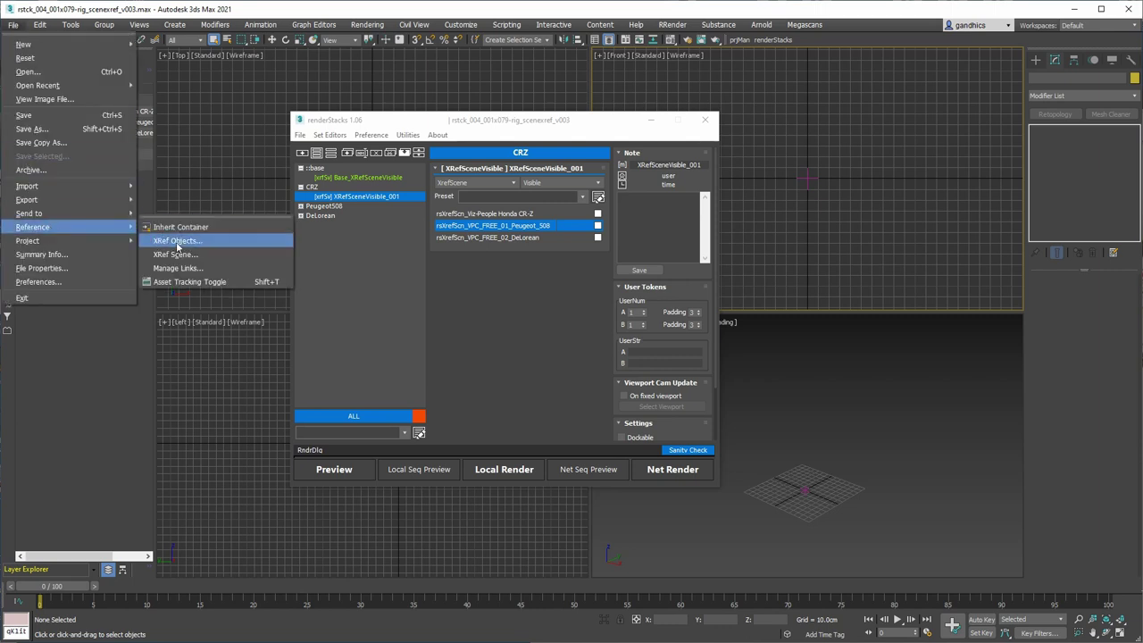
{"action": "left_click", "coordinate": [267, 251]}
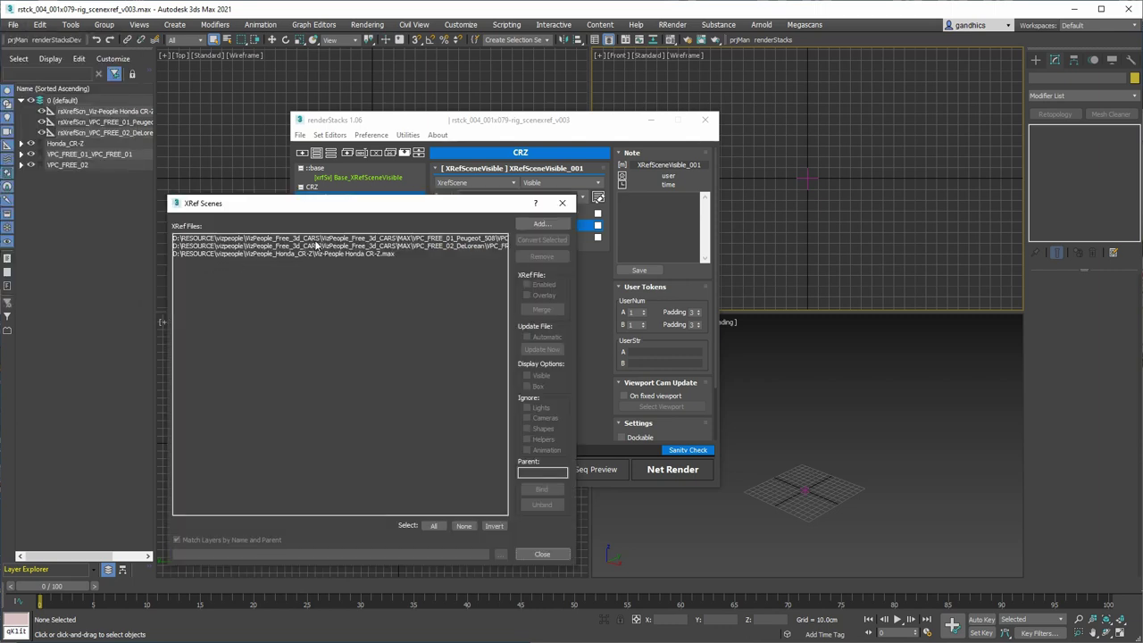
{"action": "left_click", "coordinate": [334, 240]}
{"action": "key", "text": "Down"}
{"action": "key", "text": "Down"}
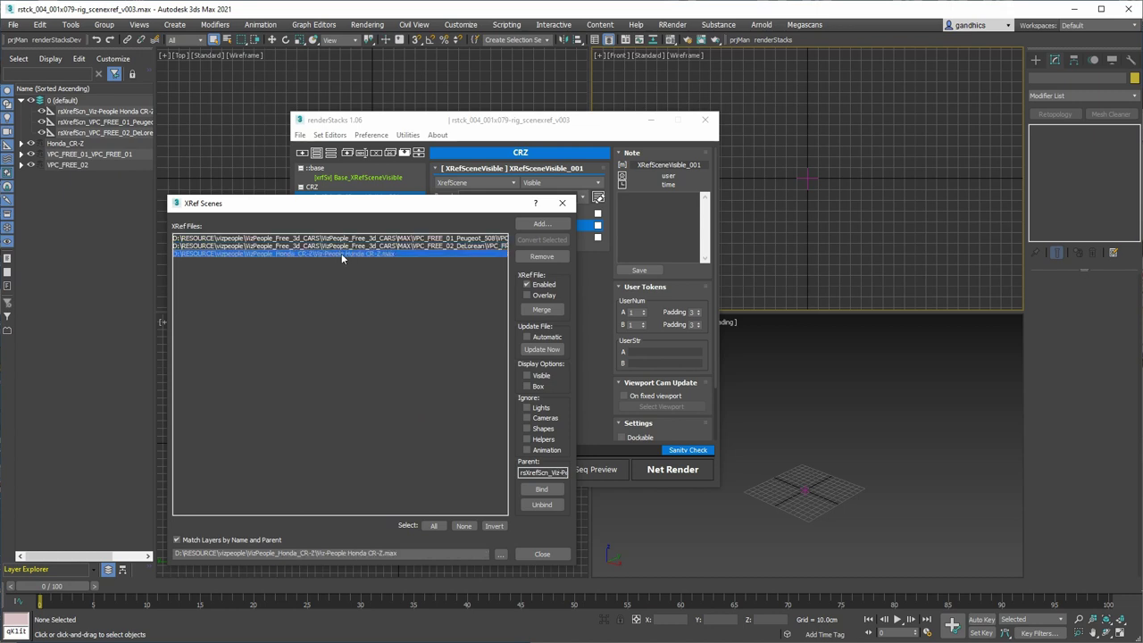
{"action": "key", "text": "Up"}
{"action": "key", "text": "Up"}
{"action": "left_click", "coordinate": [432, 246]}
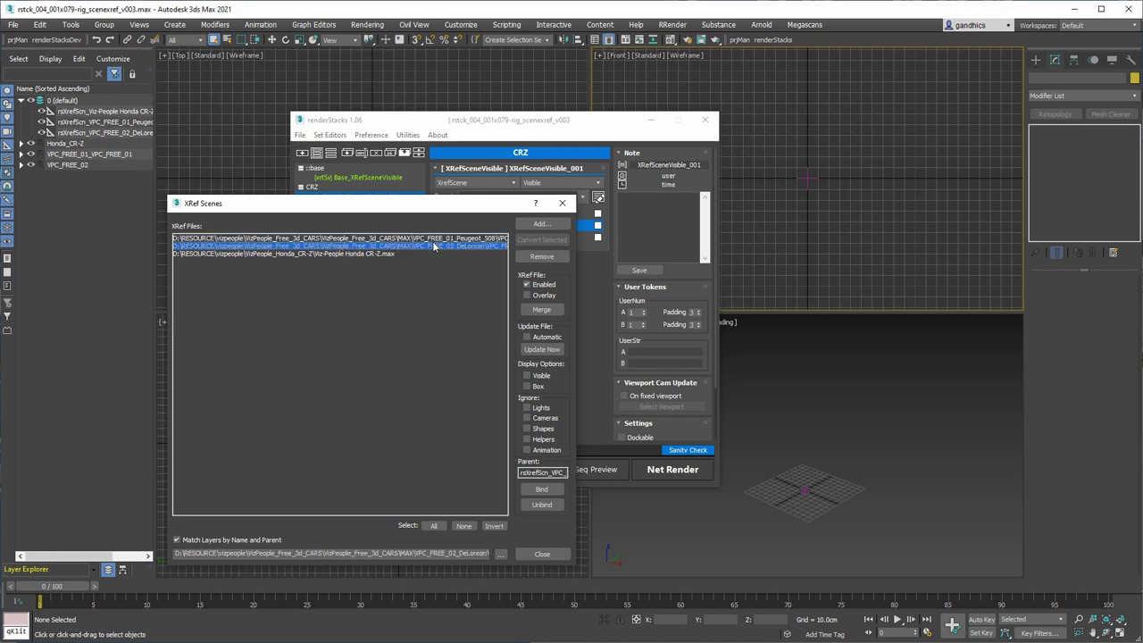
{"action": "left_click", "coordinate": [413, 239]}
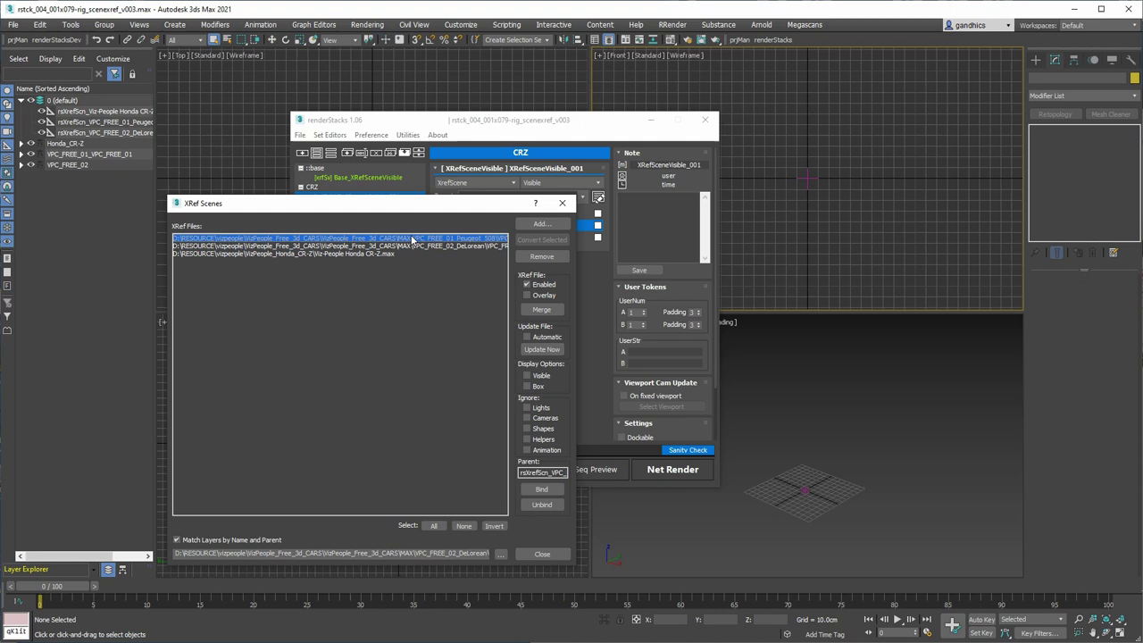
{"action": "left_click", "coordinate": [378, 254]}
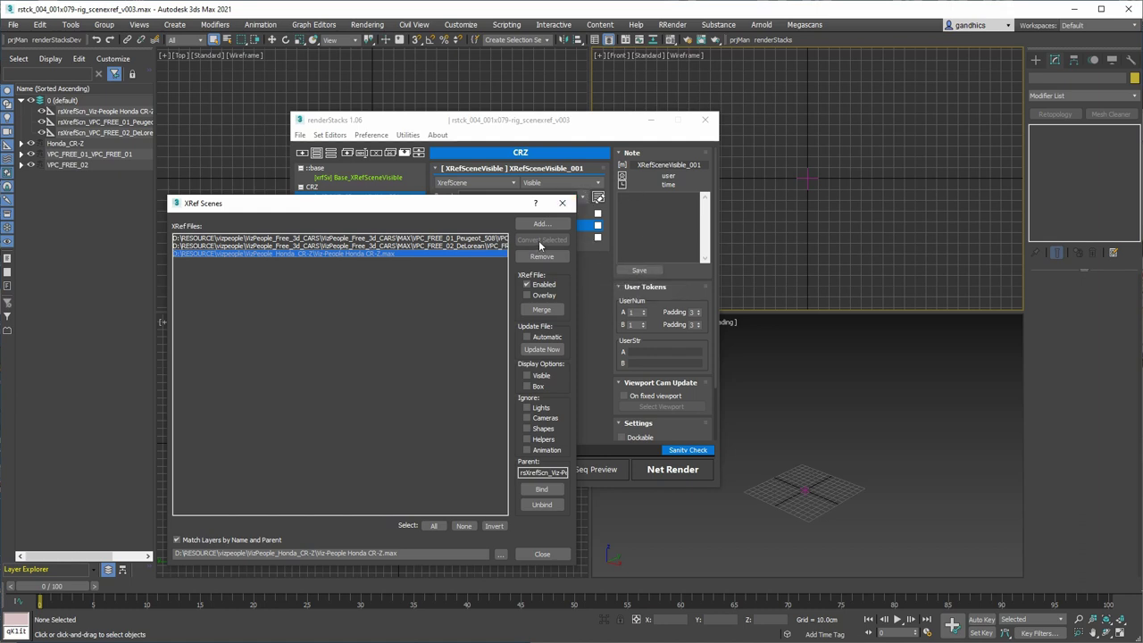
- Bind the DeLorean XRef scene to its rsXrefScn parent helper
{"action": "left_click", "coordinate": [457, 238]}
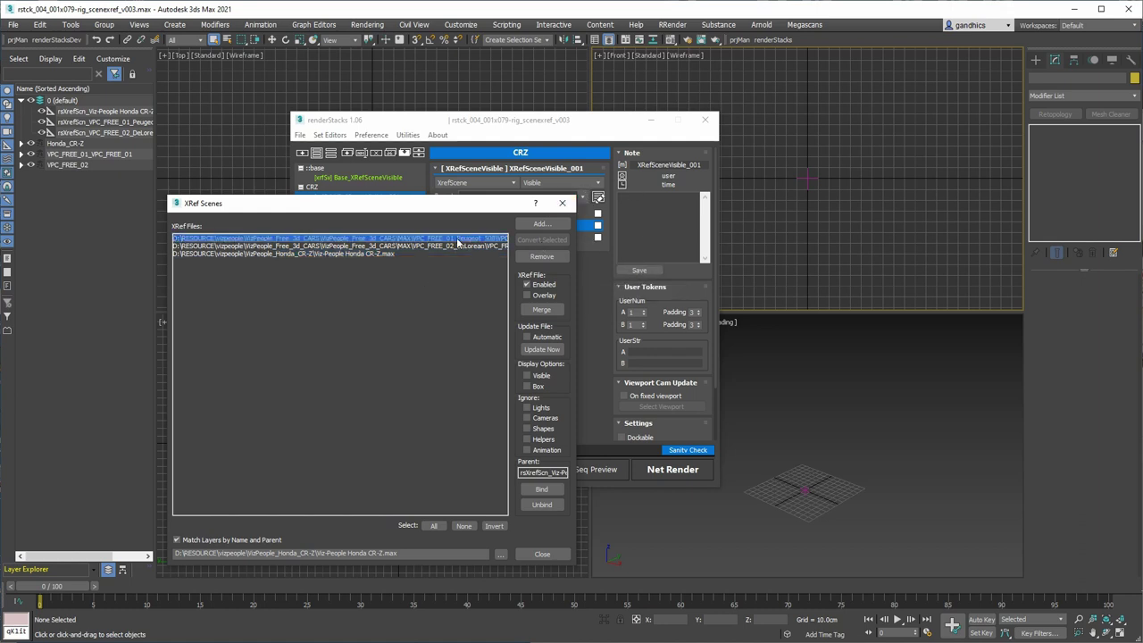
{"action": "left_click", "coordinate": [422, 247]}
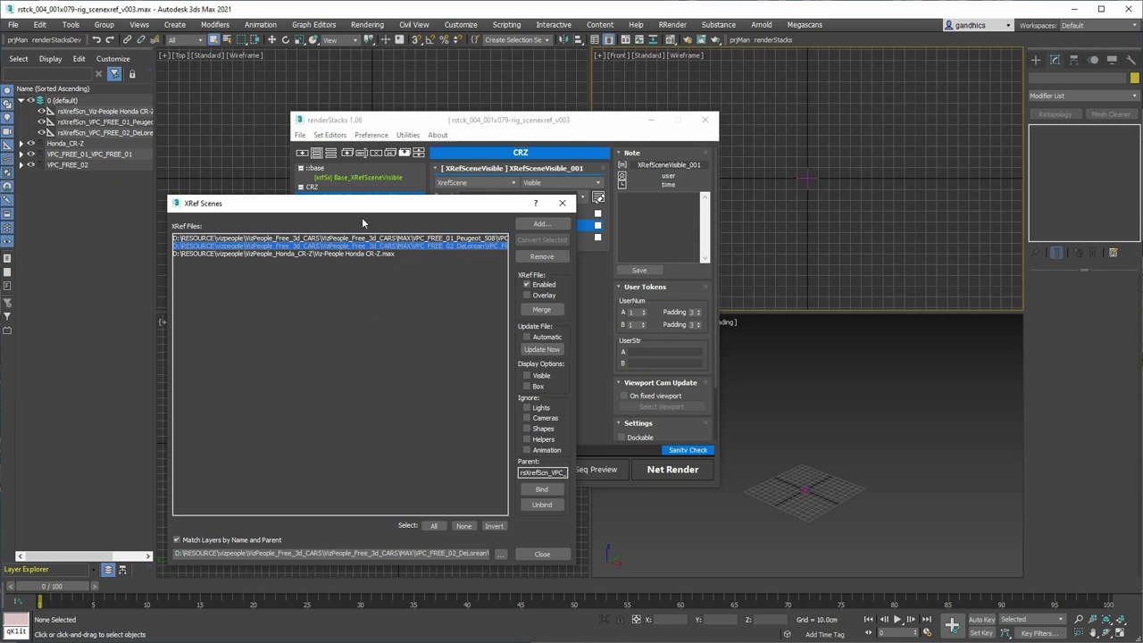
{"action": "left_click", "coordinate": [548, 490]}
- Bind the Peugeot XRef scene to its parent helper and close the dialog
{"action": "left_click", "coordinate": [409, 239]}
{"action": "left_click", "coordinate": [410, 247]}
{"action": "left_click", "coordinate": [415, 239]}
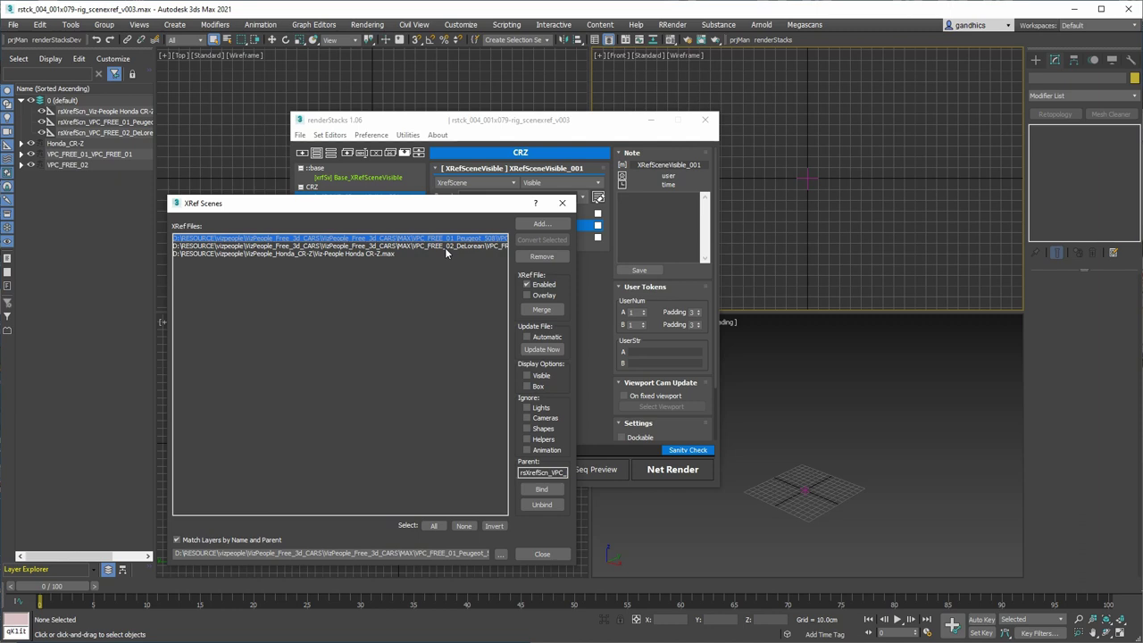
{"action": "left_click", "coordinate": [540, 491]}
{"action": "left_click", "coordinate": [561, 203]}
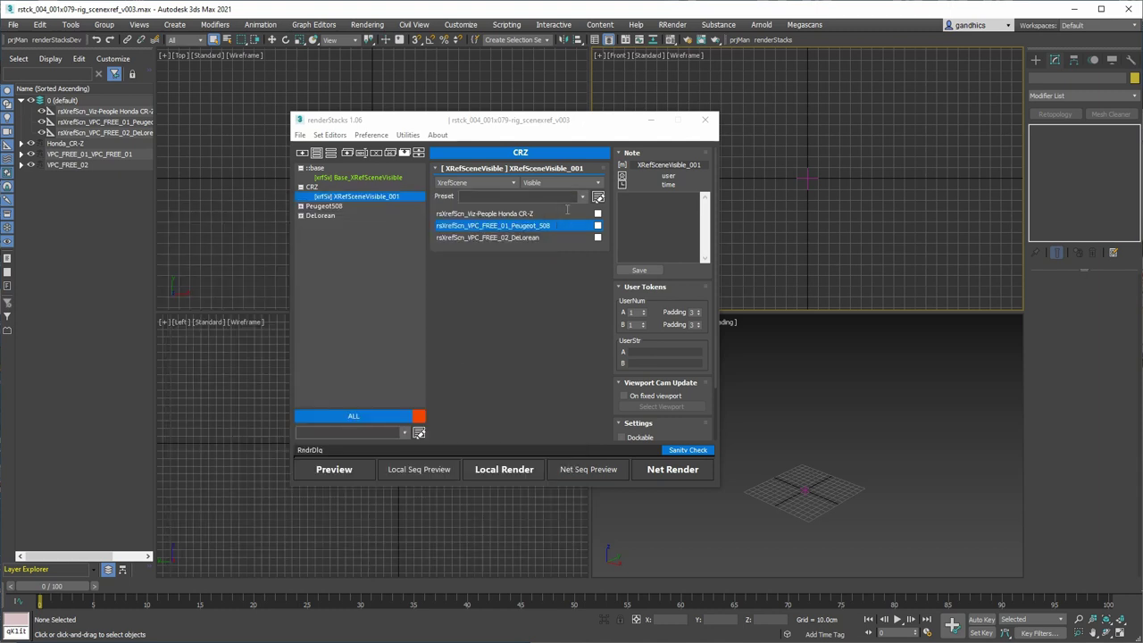
- Select the DeLorean, Peugeot_508 and Honda CR-Z entries in the XRefSceneVisible_001 override
{"action": "left_click", "coordinate": [469, 214]}
{"action": "left_click", "coordinate": [476, 226]}
{"action": "left_click", "coordinate": [482, 238]}
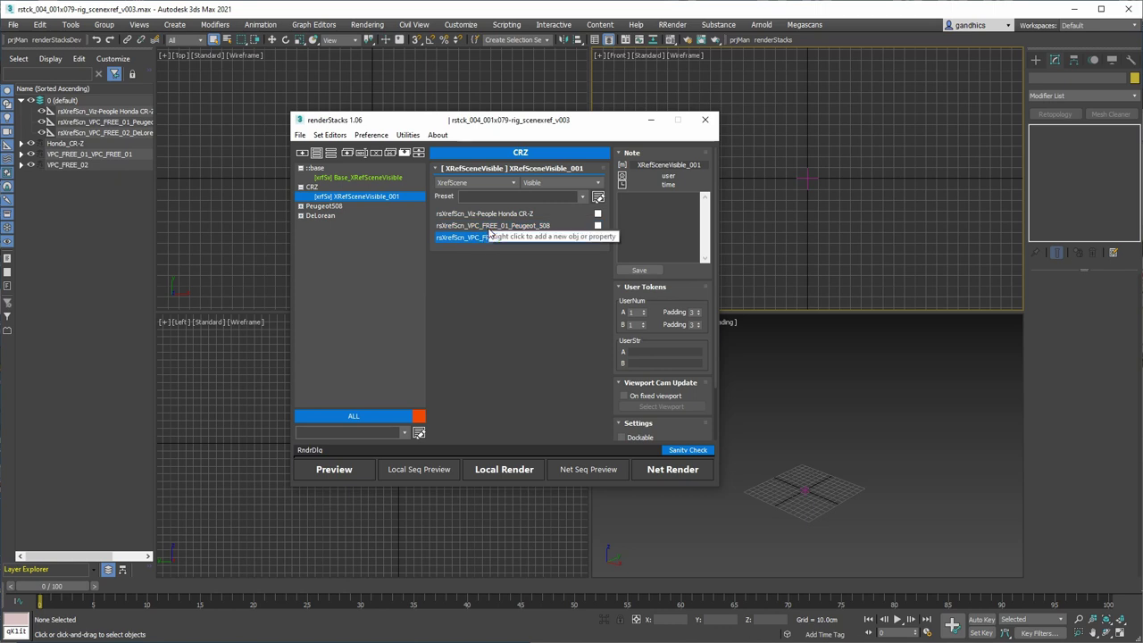
{"action": "left_click", "coordinate": [489, 228]}
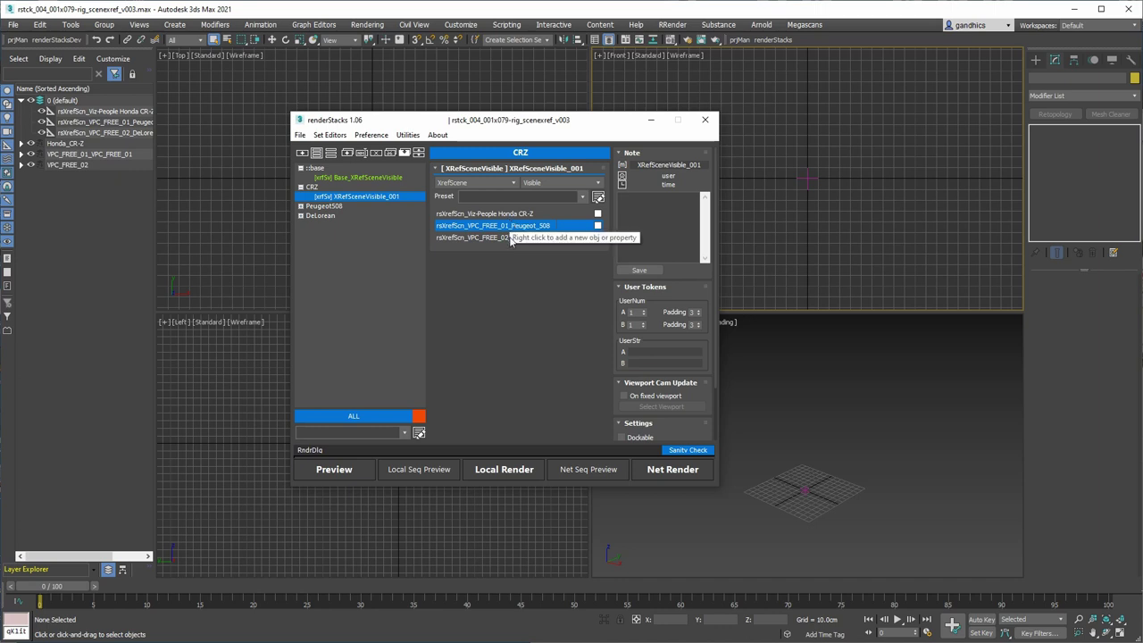
{"action": "left_click_drag", "start_coordinate": [489, 238], "coordinate": [497, 220]}
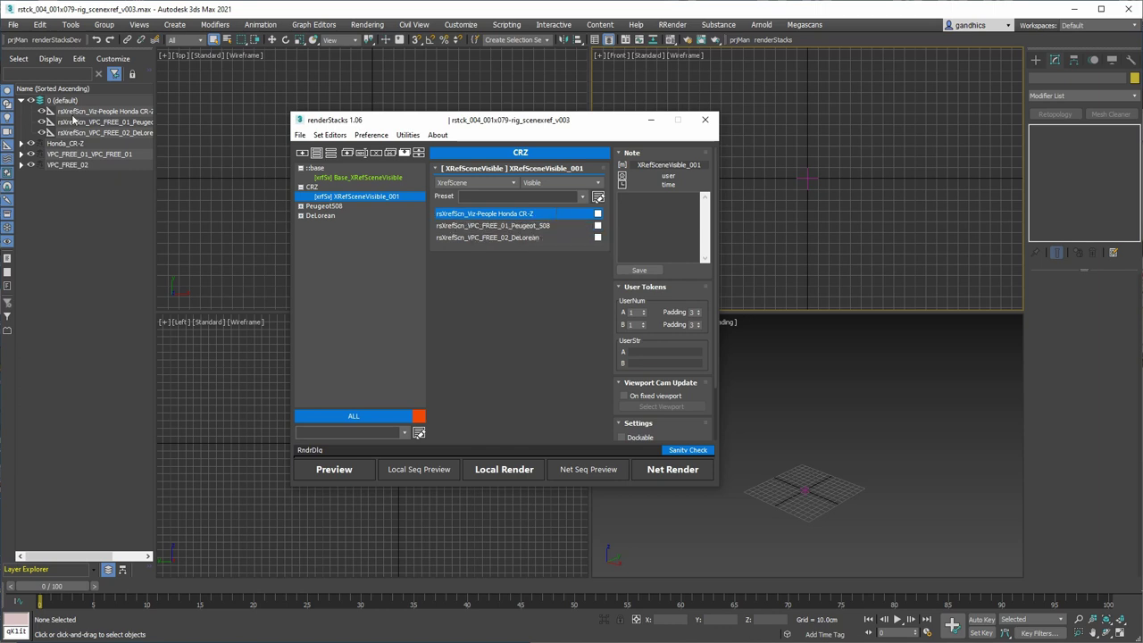
- Select the Honda CR-Z xref helper in the Scene Explorer
{"action": "left_click", "coordinate": [75, 112]}
{"action": "left_click", "coordinate": [80, 131]}
{"action": "left_click", "coordinate": [78, 111]}
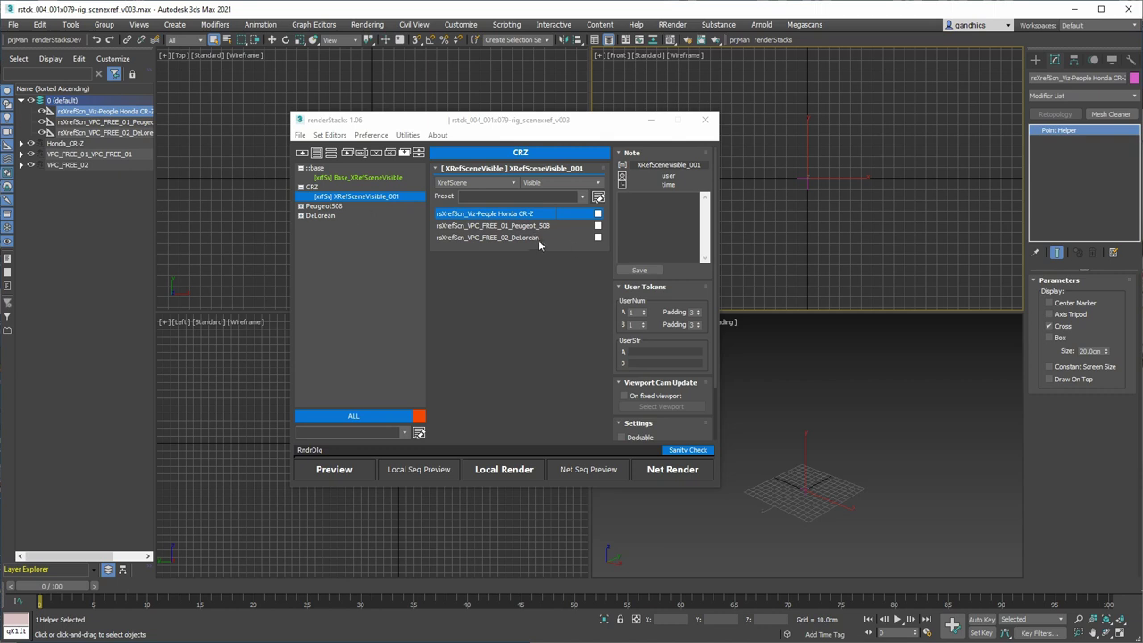
- Turn on all three cars, then move the Honda aside and the Peugeot to the lower right
{"action": "left_click", "coordinate": [597, 237]}
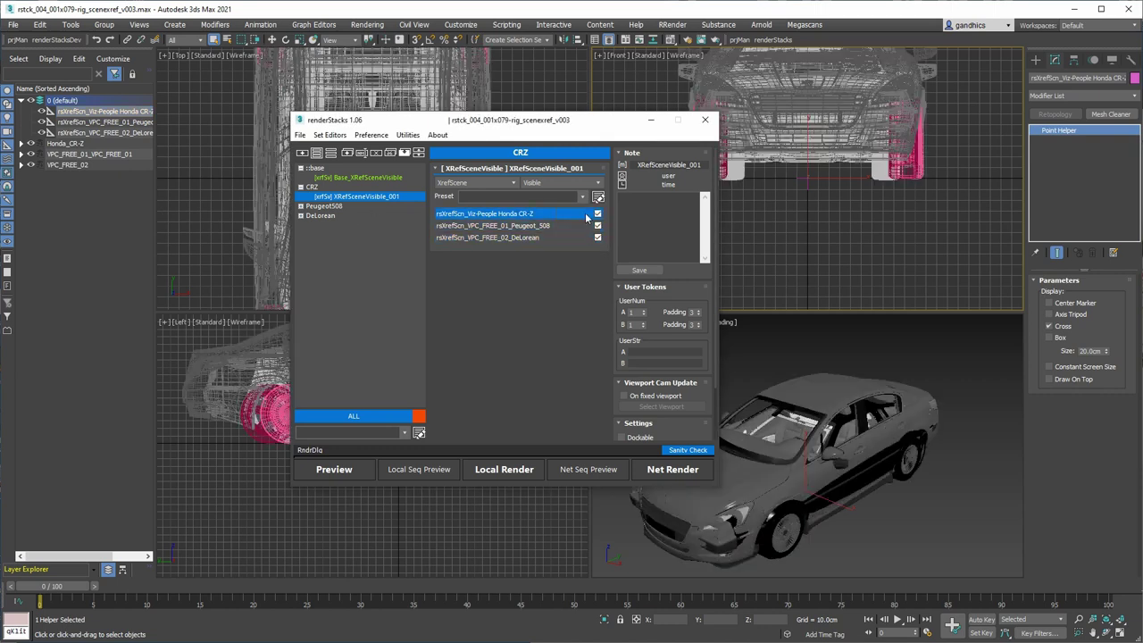
{"action": "scroll", "coordinate": [828, 432], "scroll_direction": "down", "scroll_amount": 5}
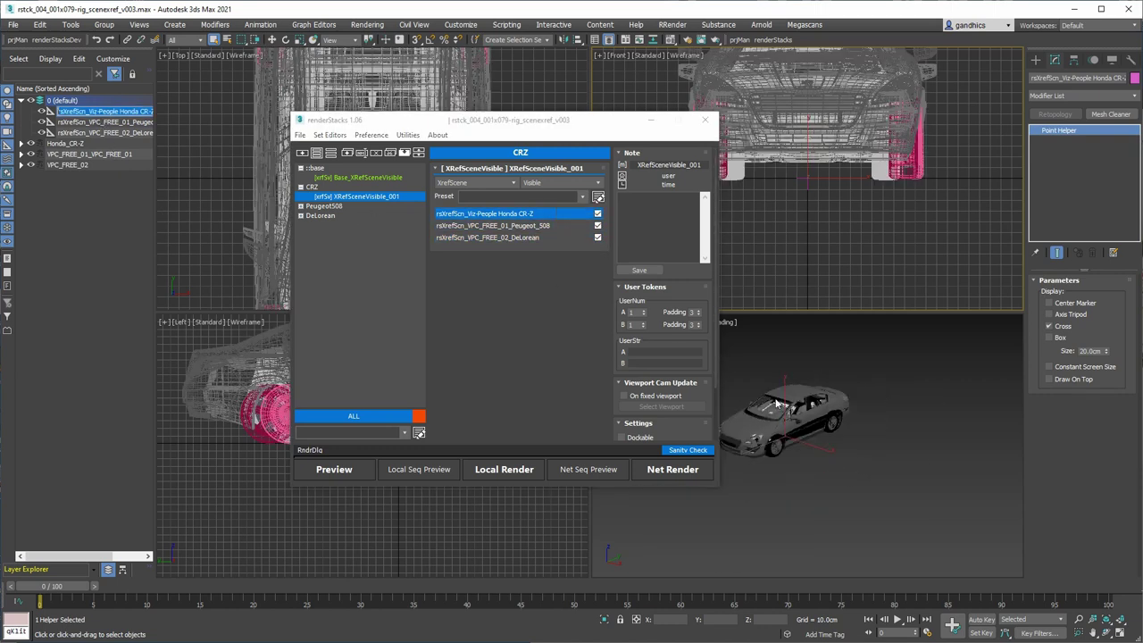
{"action": "right_click", "coordinate": [829, 432]}
{"action": "left_click", "coordinate": [848, 444]}
{"action": "left_click_drag", "start_coordinate": [824, 453], "coordinate": [900, 478]}
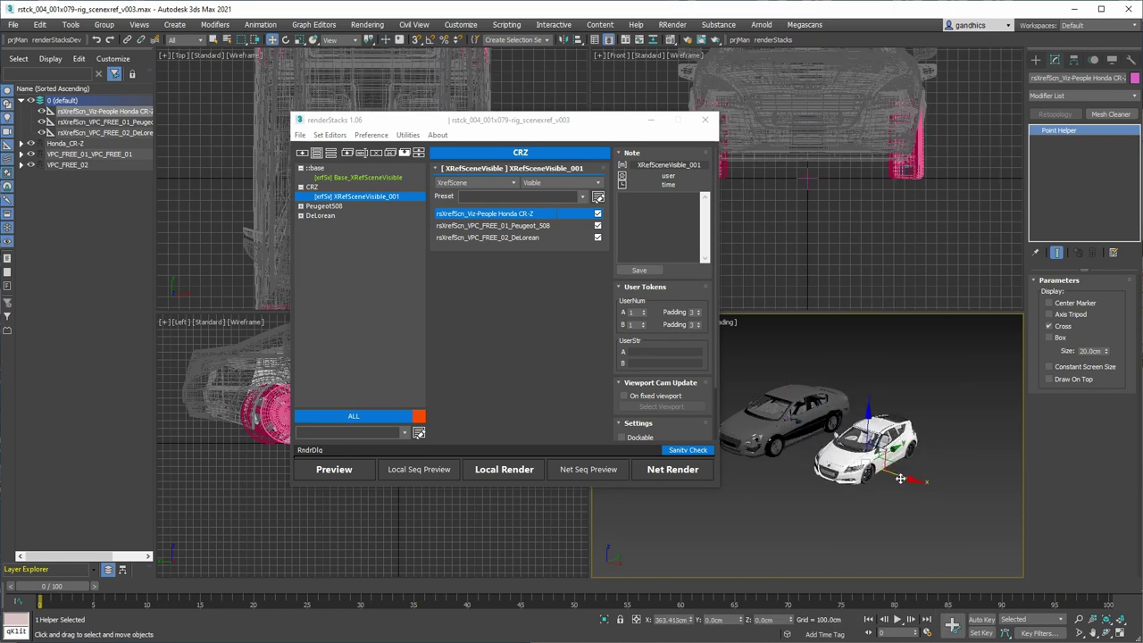
{"action": "left_click", "coordinate": [106, 121]}
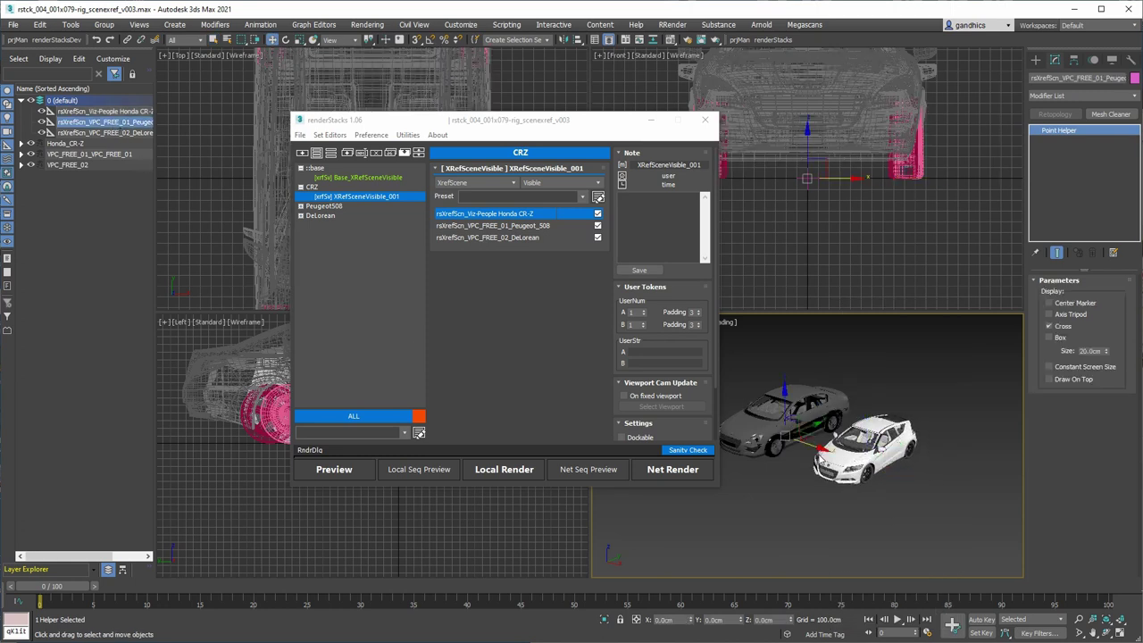
{"action": "left_click_drag", "start_coordinate": [817, 451], "coordinate": [986, 508]}
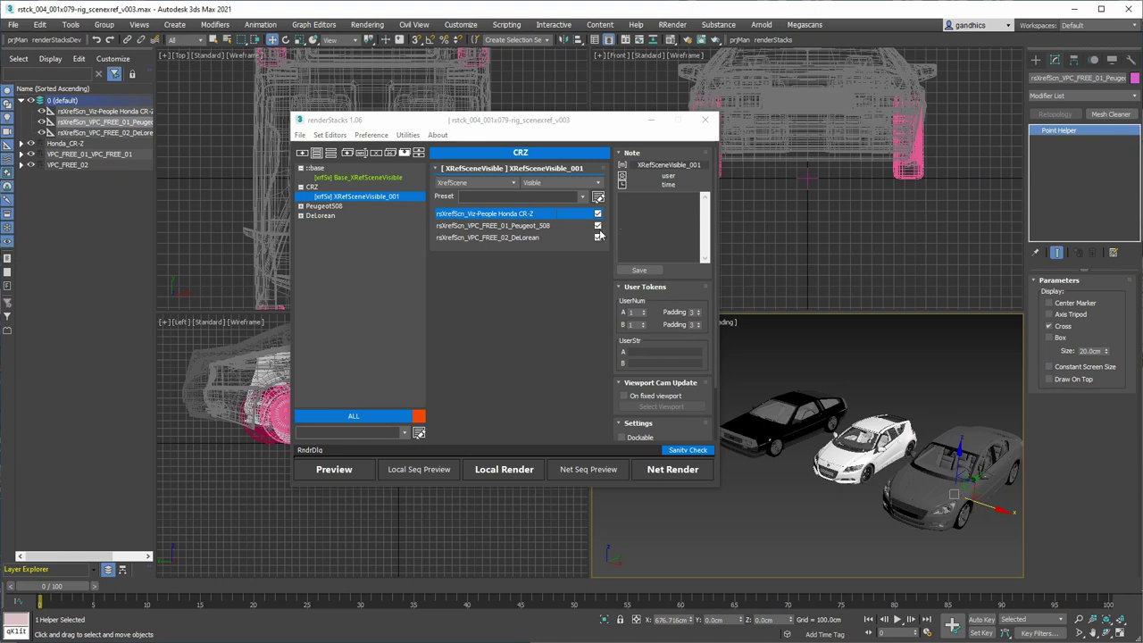
- Hide Peugeot and DeLorean in CRZ; give Peugeot508 a local override hiding Honda and DeLorean
{"action": "left_click", "coordinate": [597, 225]}
{"action": "left_click", "coordinate": [597, 236]}
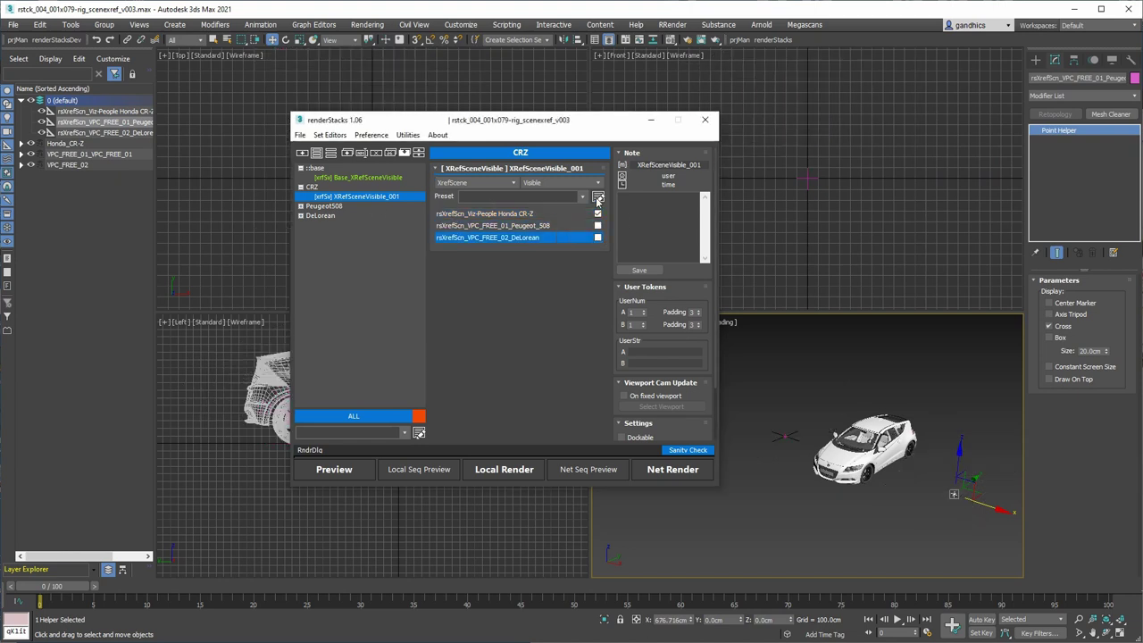
{"action": "left_click", "coordinate": [302, 206]}
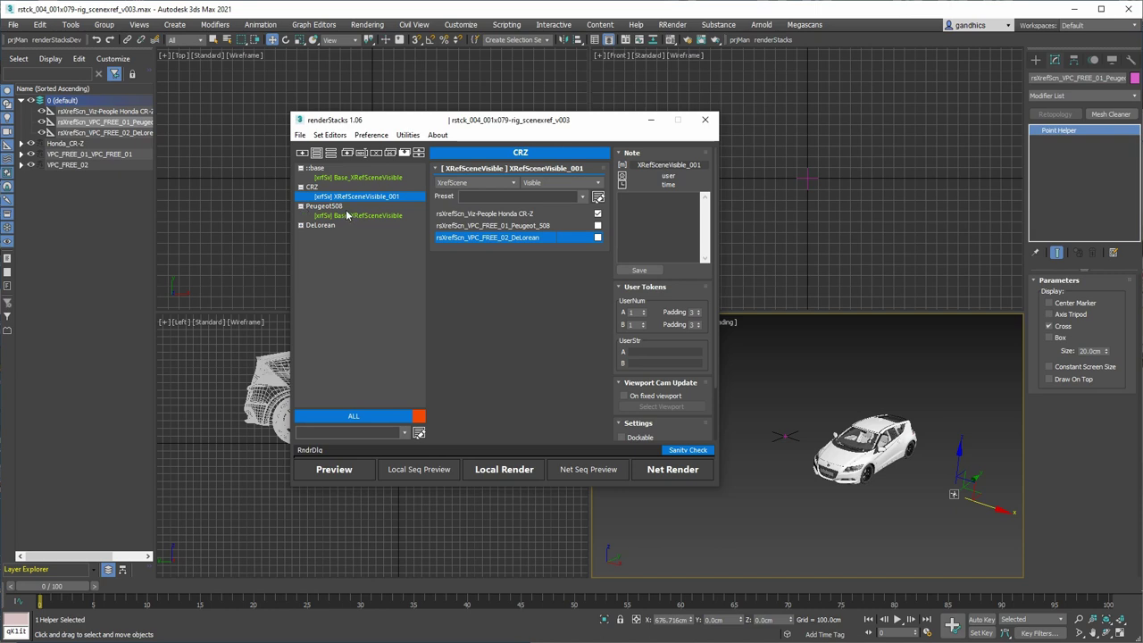
{"action": "left_click", "coordinate": [348, 213]}
{"action": "left_click", "coordinate": [347, 214]}
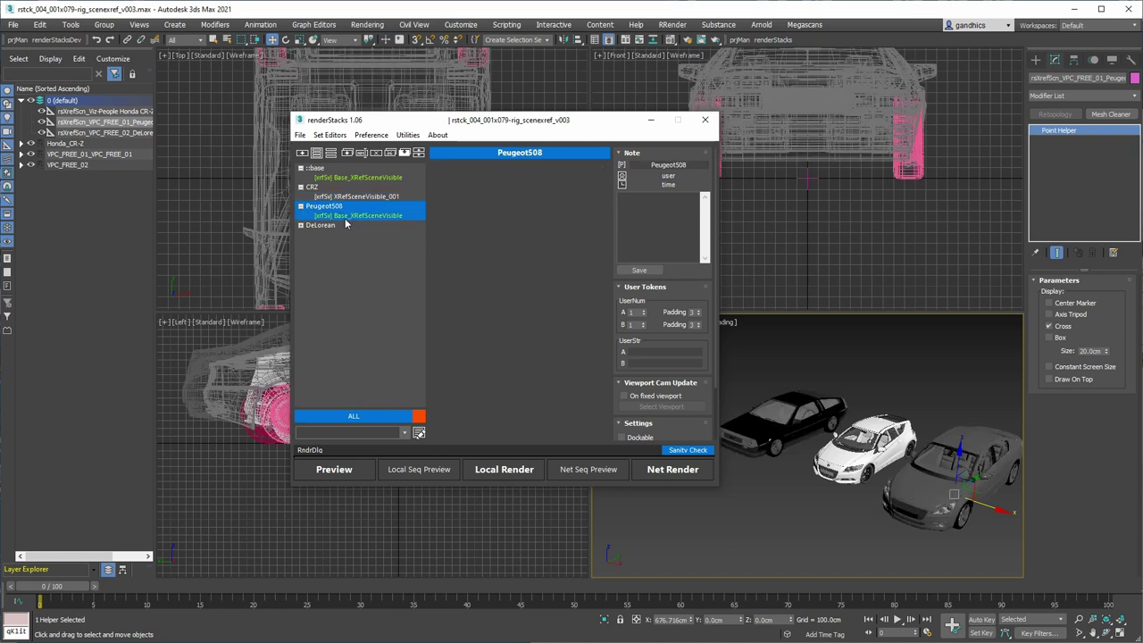
{"action": "left_click", "coordinate": [348, 152]}
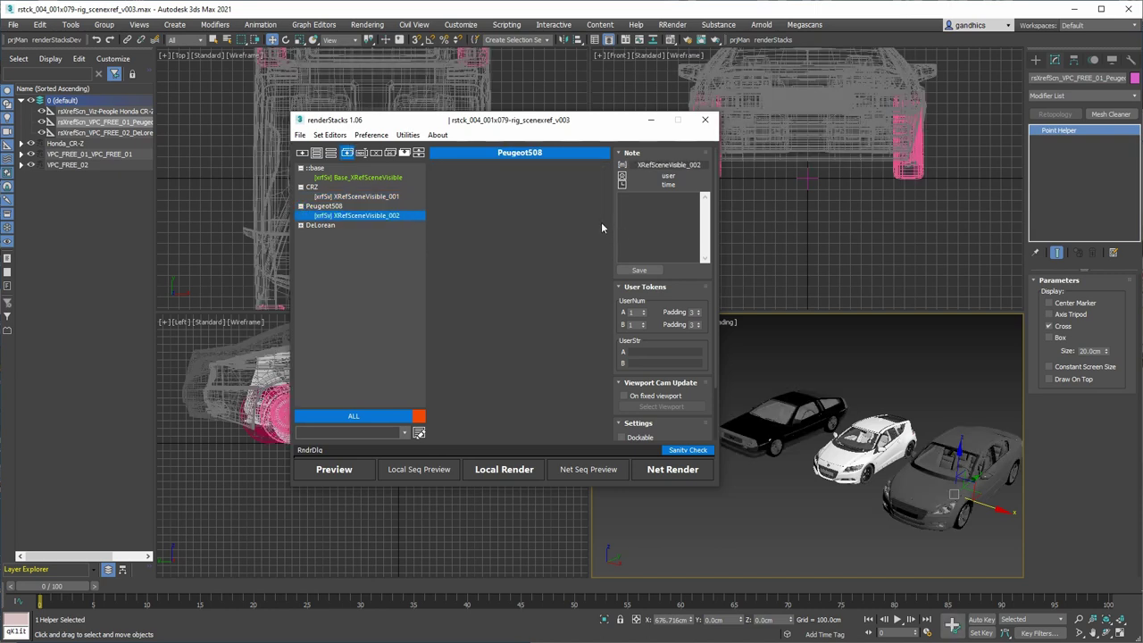
{"action": "left_click", "coordinate": [597, 214]}
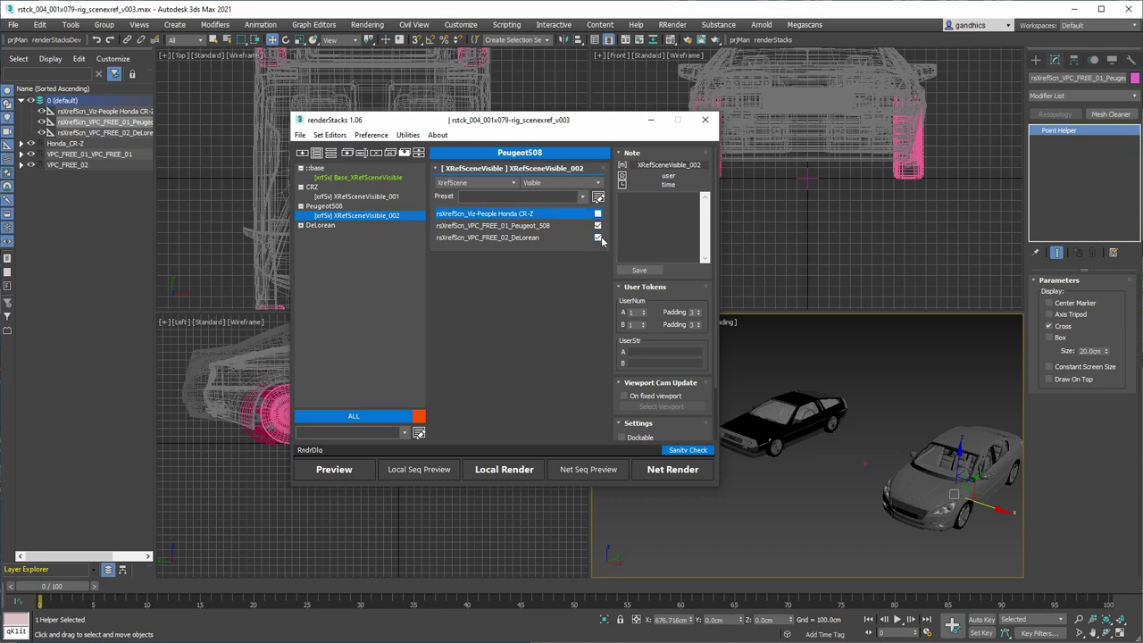
{"action": "left_click", "coordinate": [597, 237]}
- Give the DeLorean layer a local override hiding the Peugeot and Honda CR-Z
{"action": "left_click", "coordinate": [304, 226]}
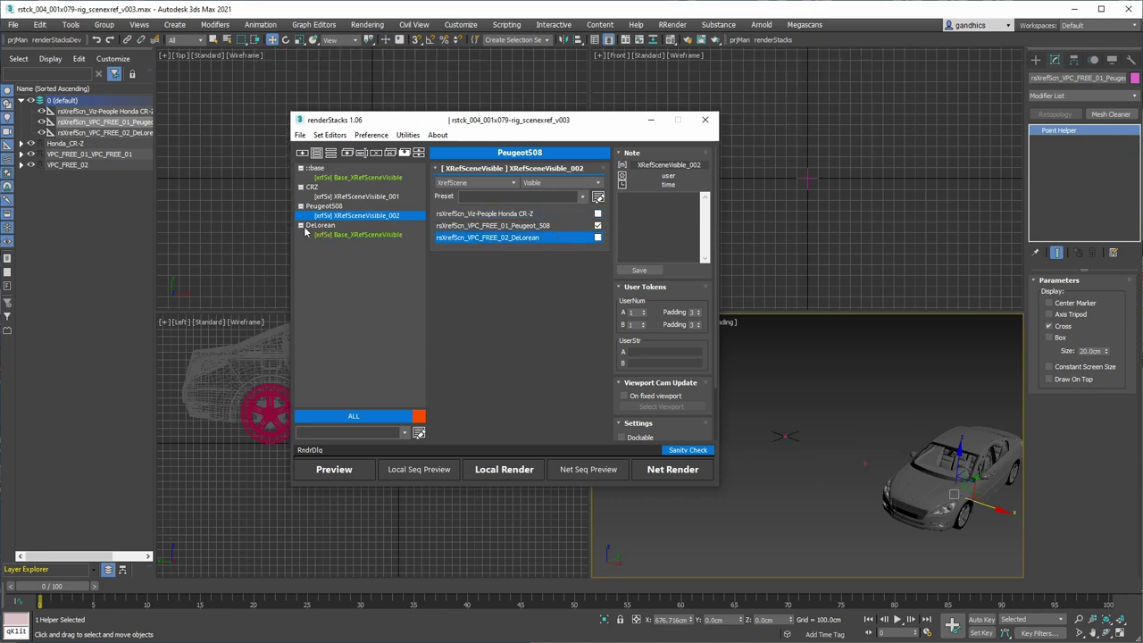
{"action": "left_click", "coordinate": [319, 234]}
{"action": "left_click", "coordinate": [347, 153]}
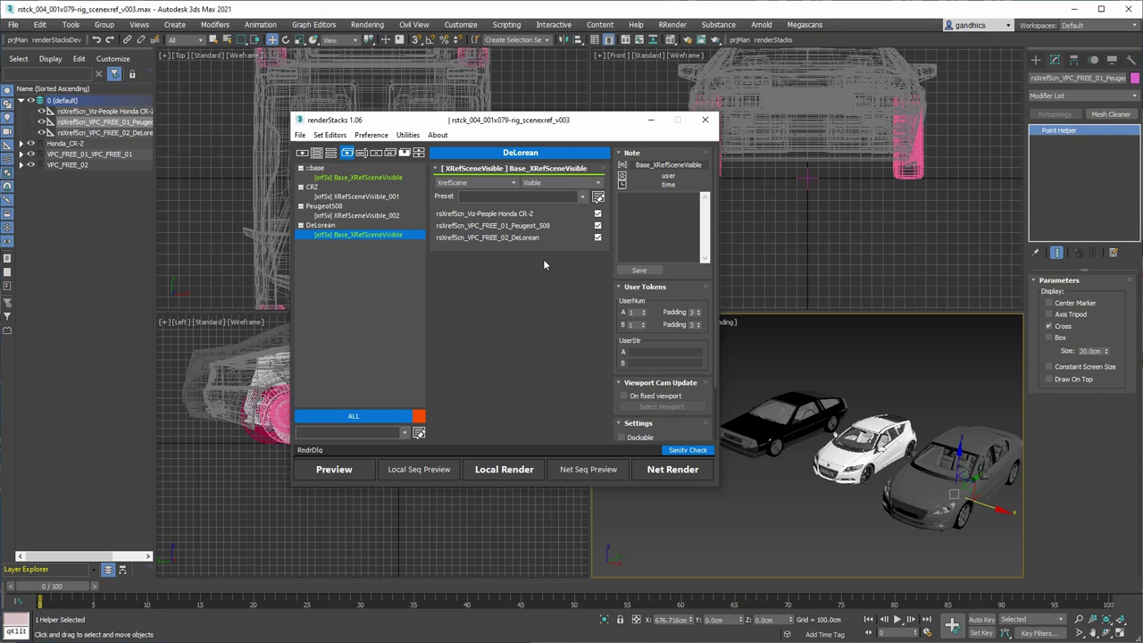
{"action": "left_click", "coordinate": [598, 225]}
{"action": "left_click", "coordinate": [598, 214]}
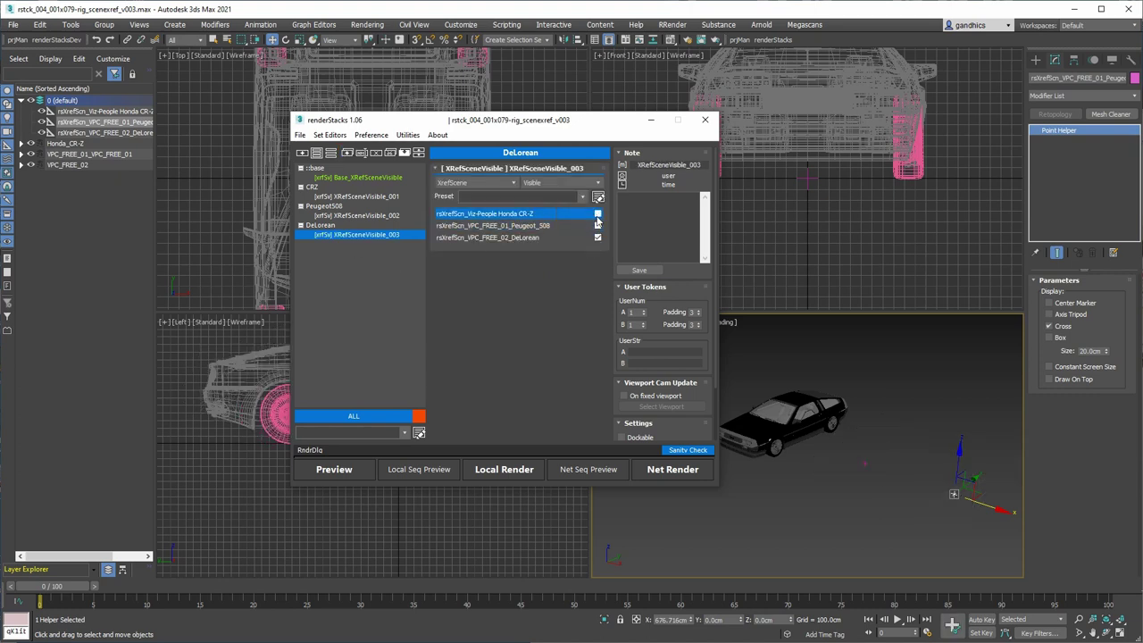
- Switch through CRZ, Peugeot508 and DeLorean to verify each shows only its own car
{"action": "left_click", "coordinate": [329, 197]}
{"action": "left_click", "coordinate": [338, 206]}
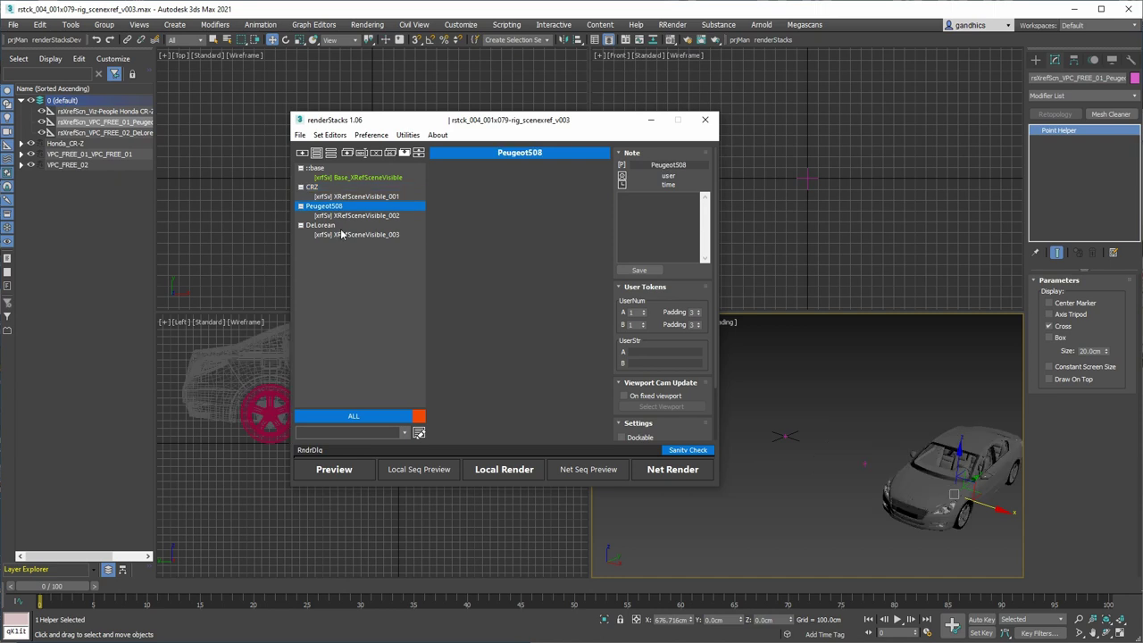
{"action": "left_click", "coordinate": [322, 225]}
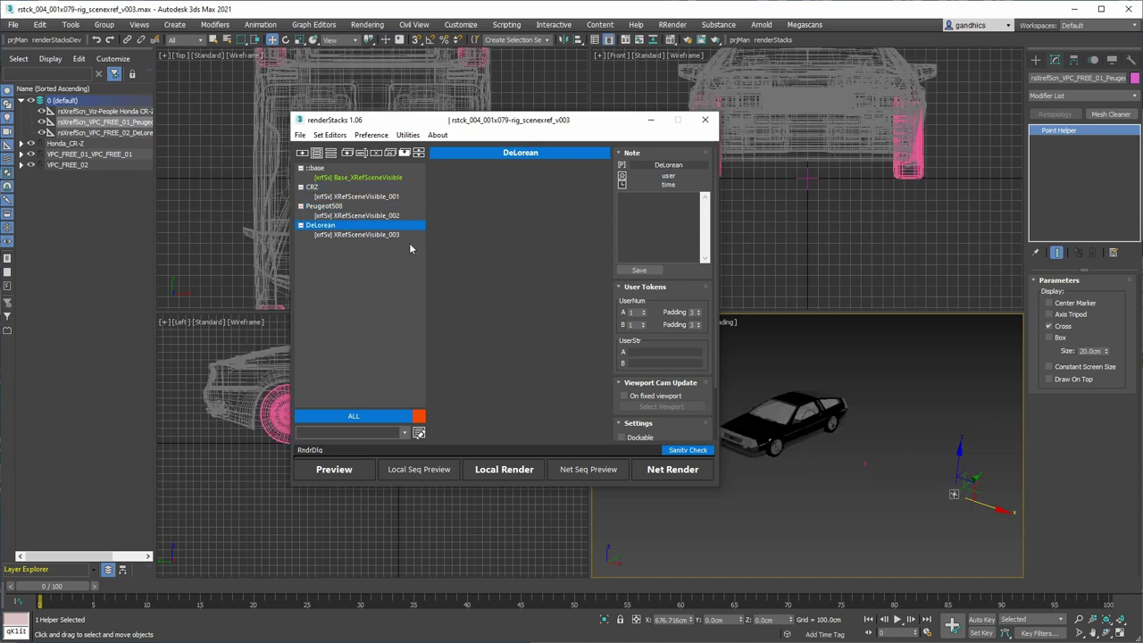